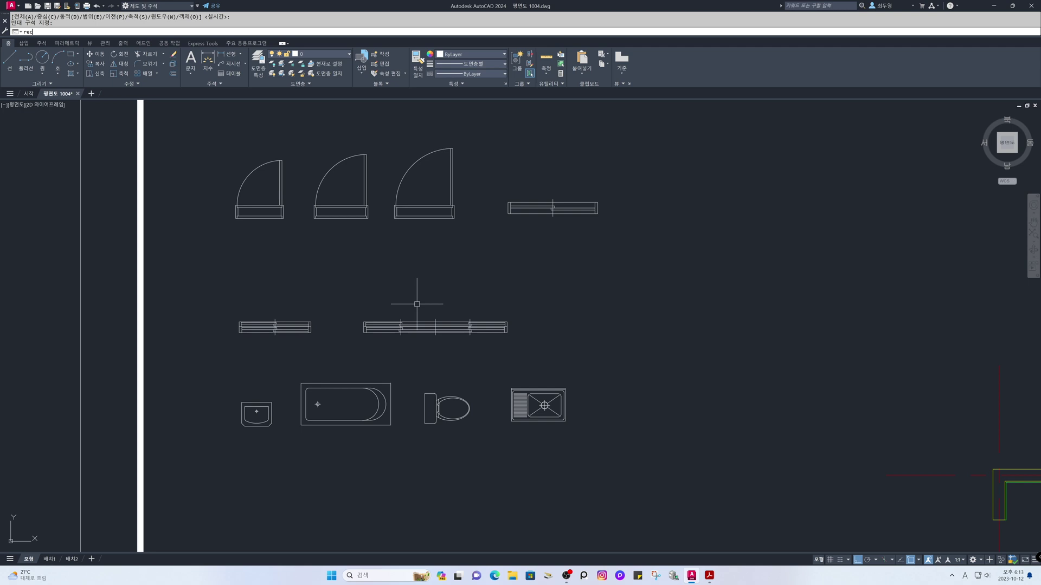
Draw a 600 by 550 rectangle beside the kitchen sink symbol
{"action": "left_click", "coordinate": [606, 421]}
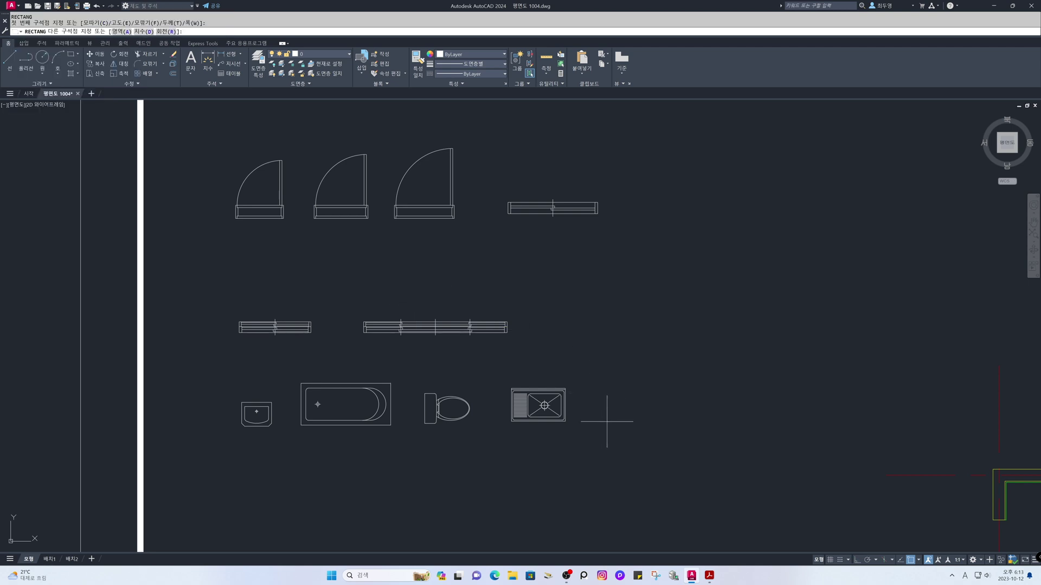
{"action": "type", "text": "d"}
{"action": "key", "text": "Return"}
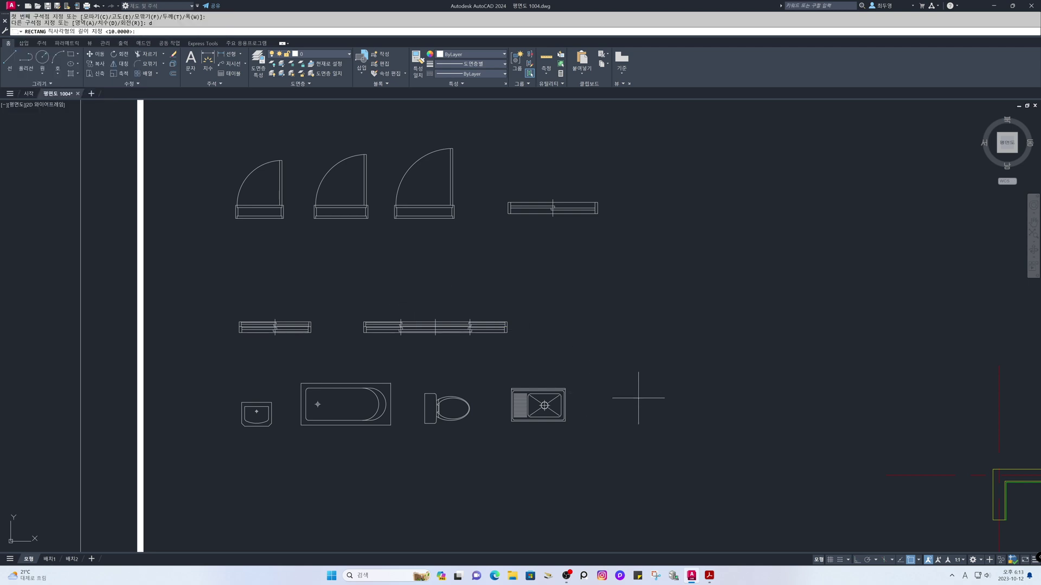
{"action": "type", "text": "600"}
{"action": "key", "text": "Return"}
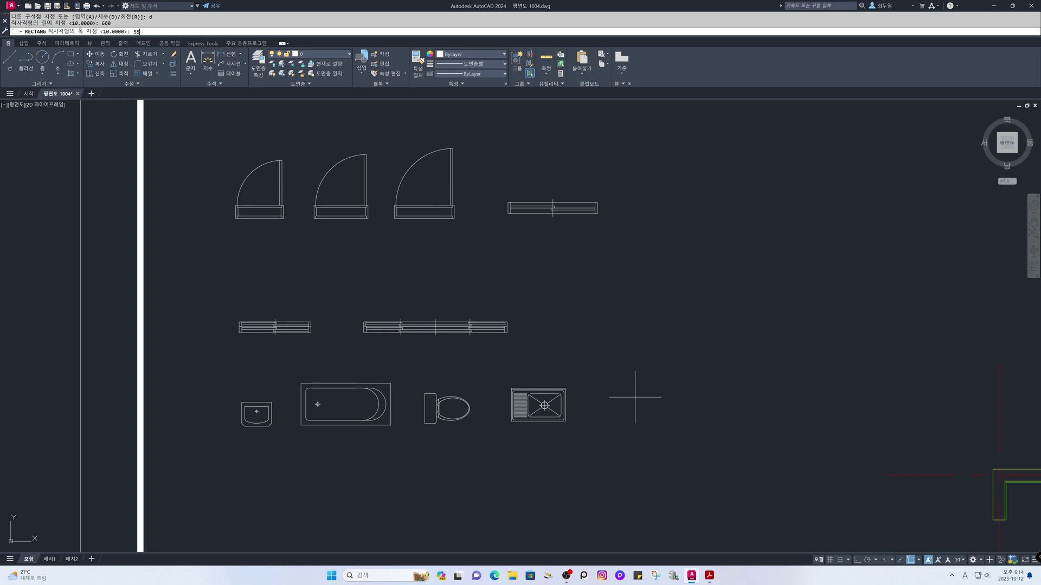
{"action": "type", "text": "550"}
{"action": "key", "text": "Return"}
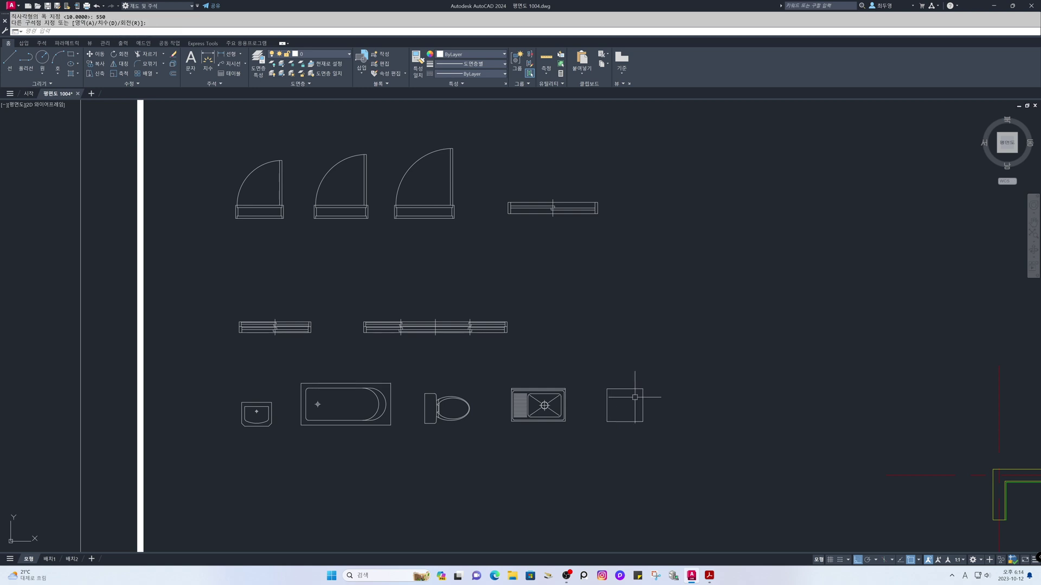
{"action": "left_click", "coordinate": [635, 397]}
Measure the lengths of the new rectangle's bottom and left edges
{"action": "type", "text": "z"}
{"action": "key", "text": "Return"}
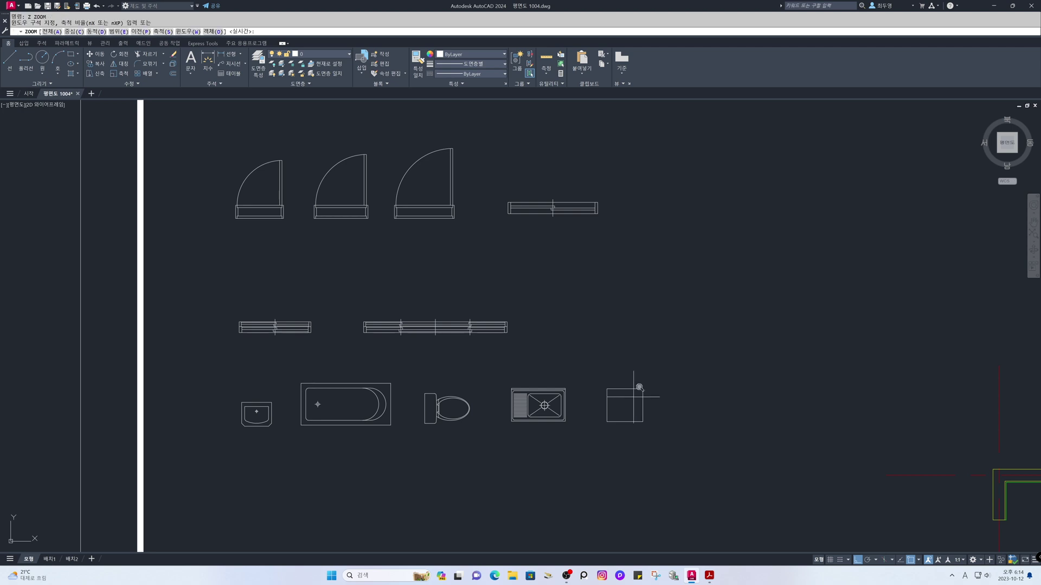
{"action": "left_click", "coordinate": [589, 374]}
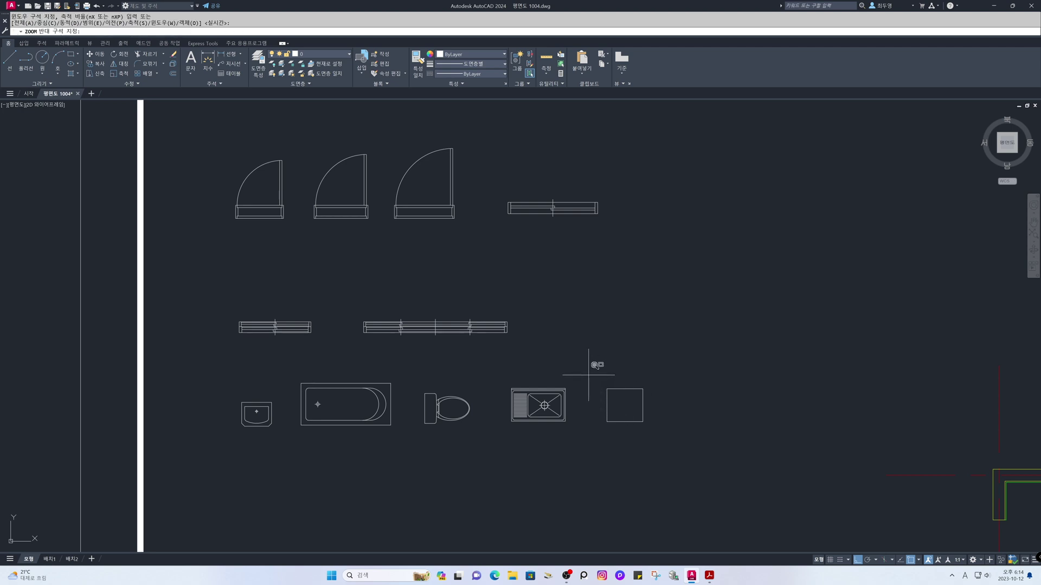
{"action": "left_click", "coordinate": [668, 426]}
{"action": "type", "text": "di"}
{"action": "key", "text": "Return"}
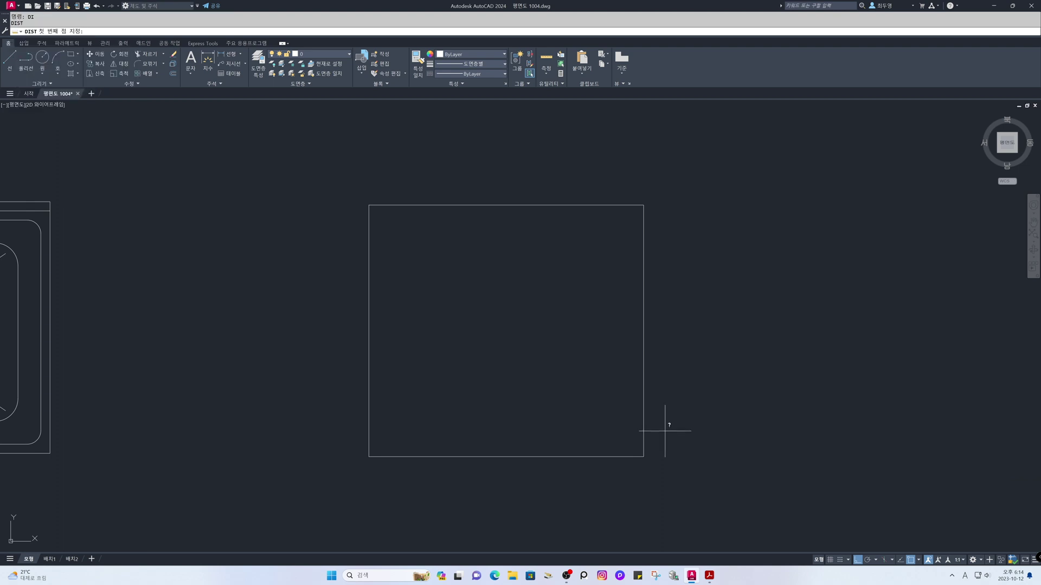
{"action": "left_click", "coordinate": [632, 455]}
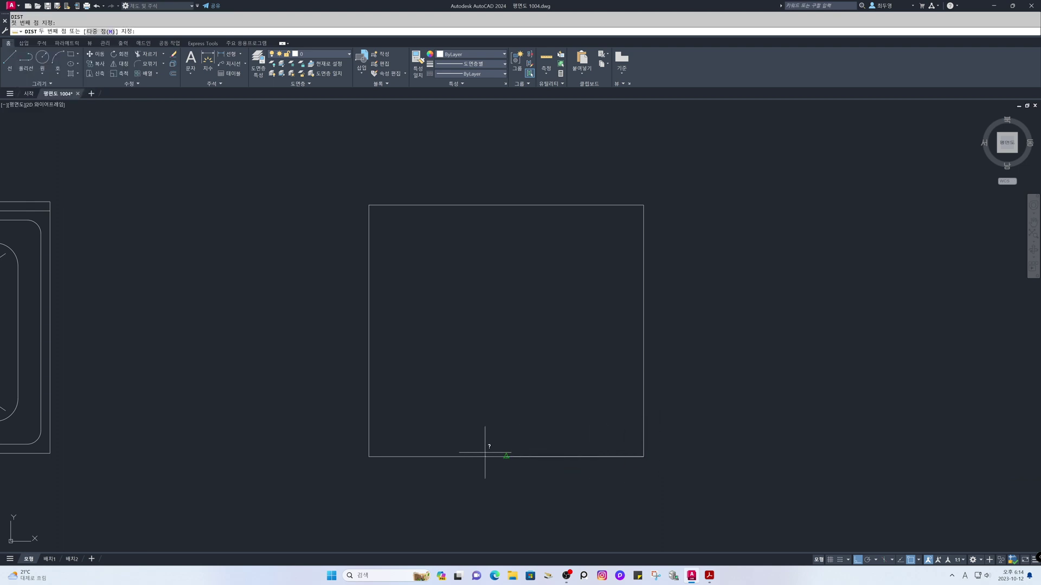
{"action": "left_click", "coordinate": [399, 458]}
{"action": "key", "text": "Return"}
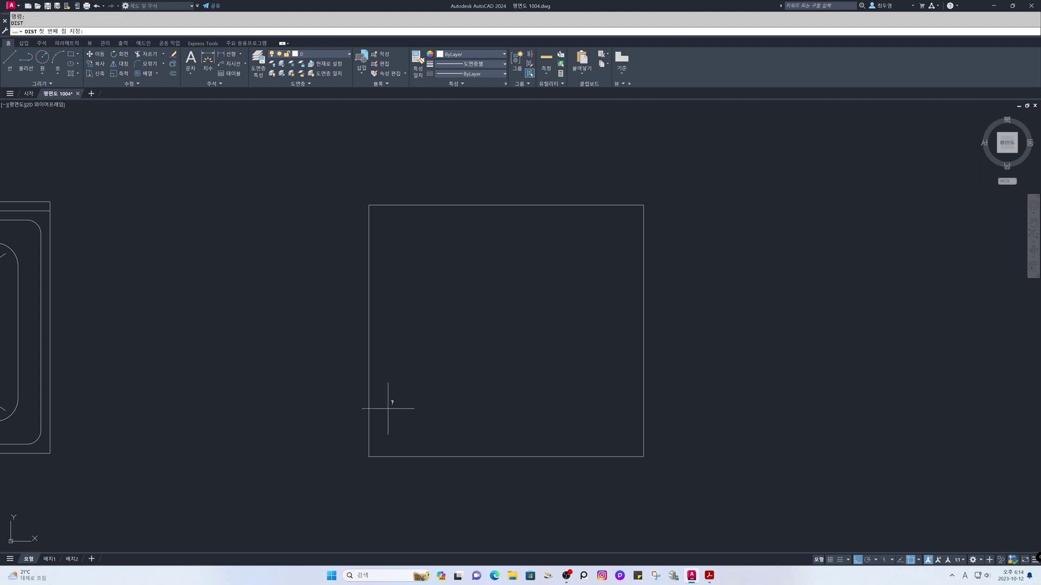
{"action": "left_click", "coordinate": [372, 421]}
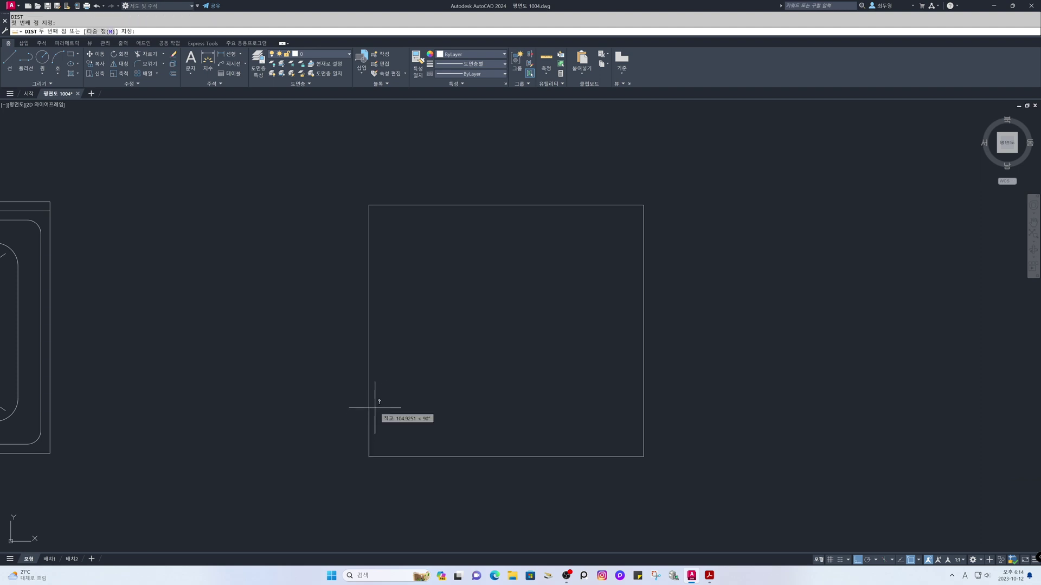
{"action": "left_click", "coordinate": [368, 224]}
Explode the 600 by 550 rectangle into separate lines
{"action": "type", "text": "x"}
{"action": "key", "text": "Return"}
{"action": "left_click", "coordinate": [369, 266]}
{"action": "key", "text": "Return"}
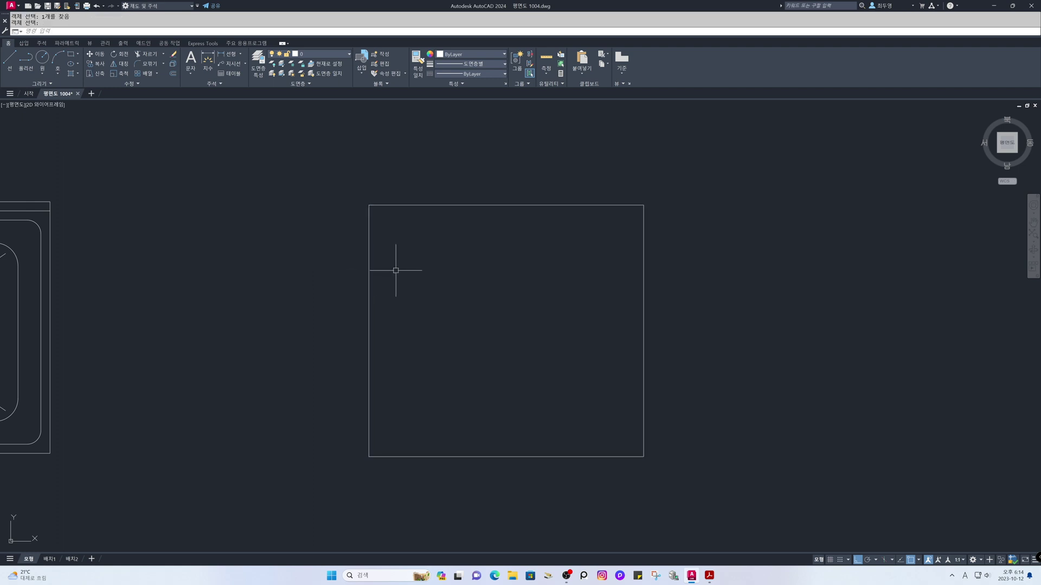
Offset the rectangle's top edge 20 inward
{"action": "type", "text": "o"}
{"action": "key", "text": "Return"}
{"action": "type", "text": "2"}
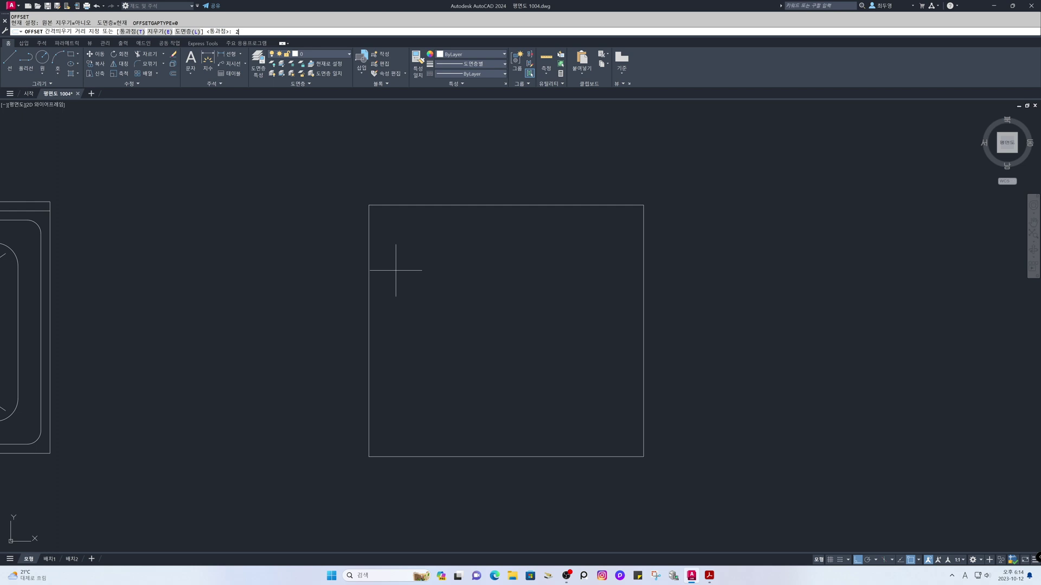
{"action": "type", "text": "0"}
{"action": "key", "text": "Return"}
{"action": "left_click", "coordinate": [412, 205]}
{"action": "left_click", "coordinate": [423, 265]}
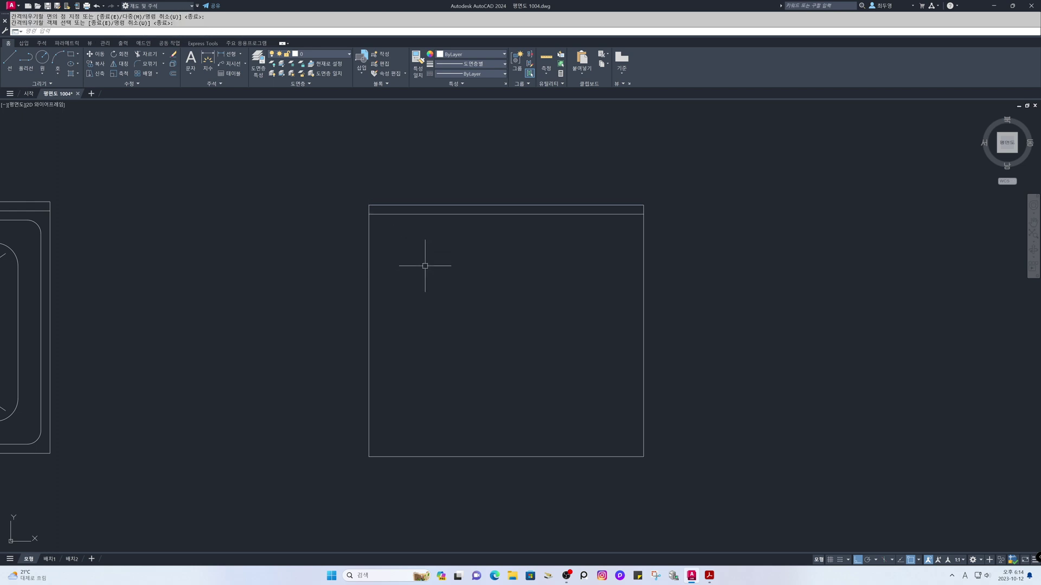
{"action": "key", "text": "Return"}
Offset the inner top line downward and the bottom edge upward, each by 65
{"action": "key", "text": "Return"}
{"action": "type", "text": "65"}
{"action": "key", "text": "Return"}
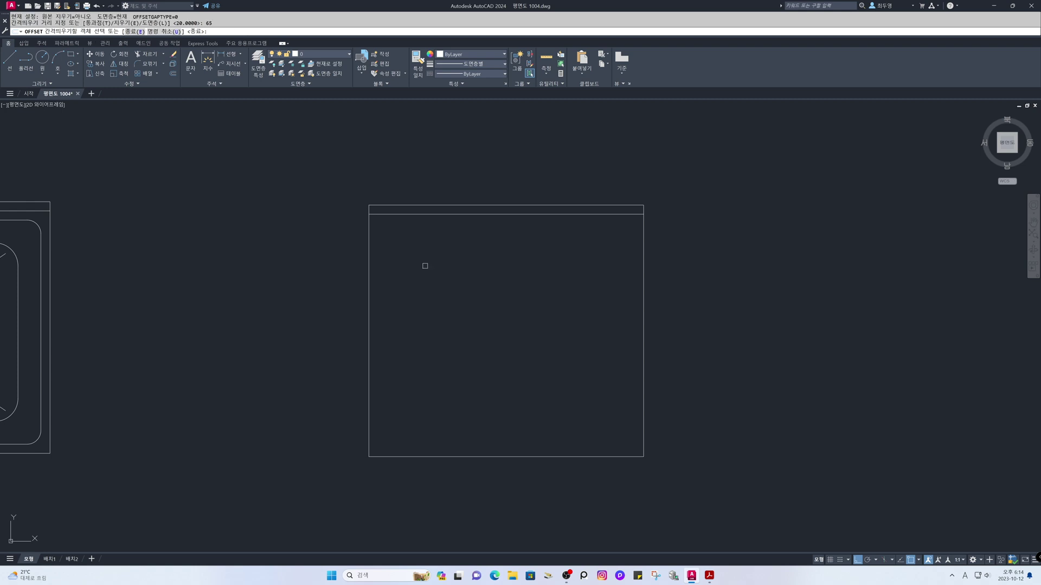
{"action": "left_click", "coordinate": [420, 214]}
{"action": "left_click", "coordinate": [435, 277]}
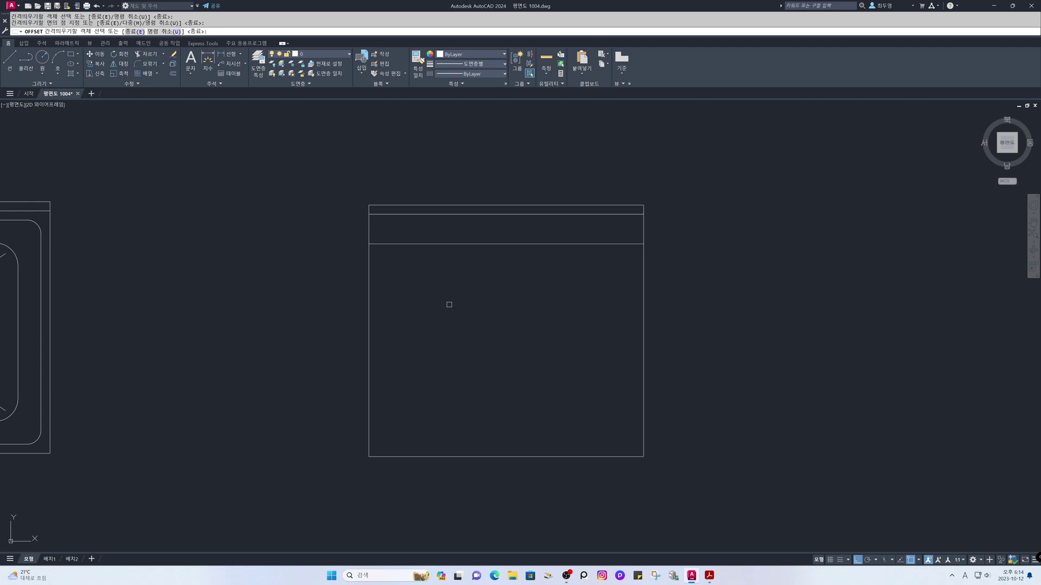
{"action": "left_click", "coordinate": [492, 456]}
{"action": "left_click", "coordinate": [502, 393]}
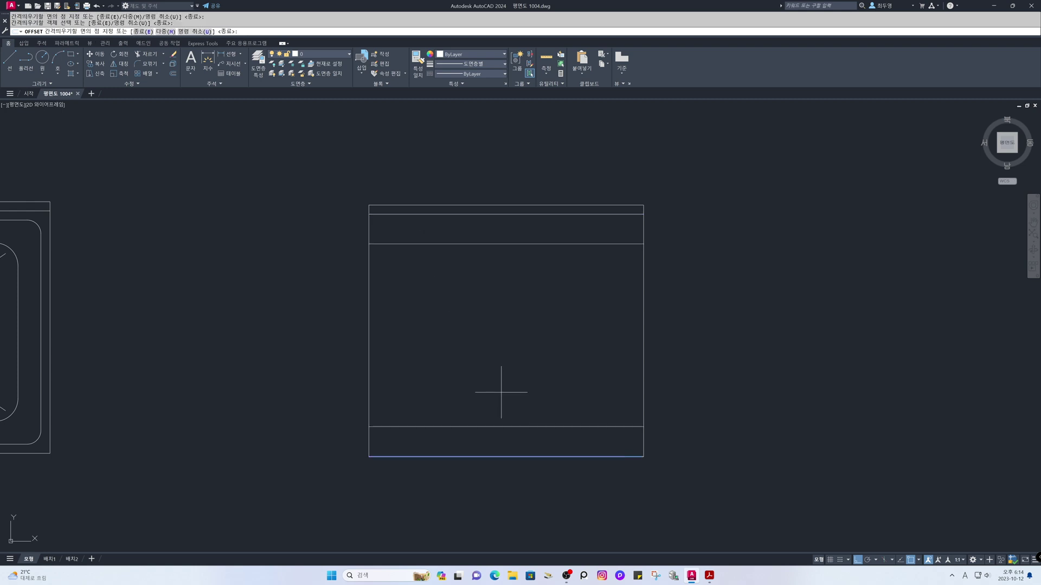
{"action": "key", "text": "Return"}
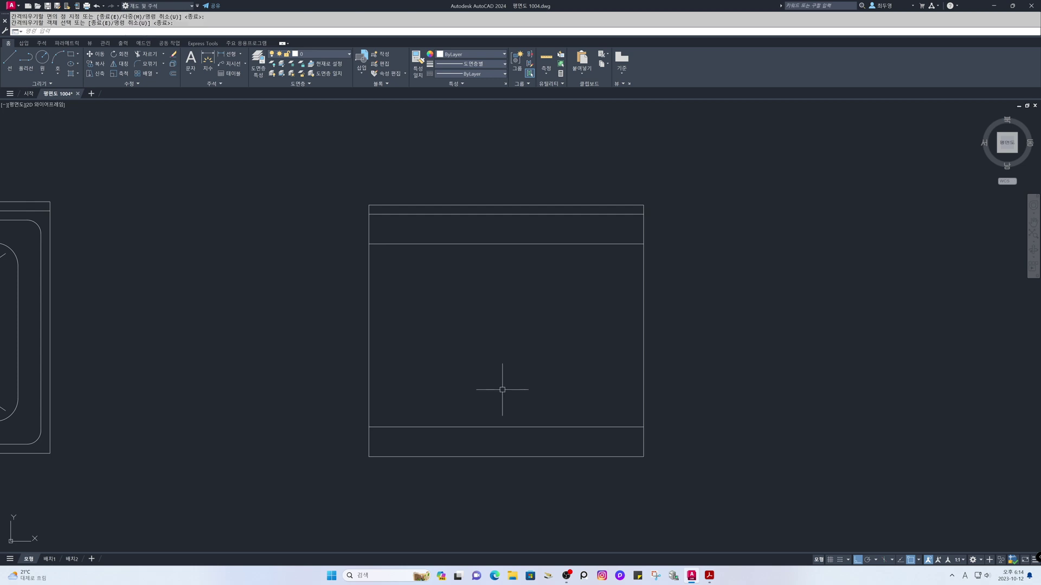
Offset the left and right edges of the rectangle 10 inward
{"action": "key", "text": "Return"}
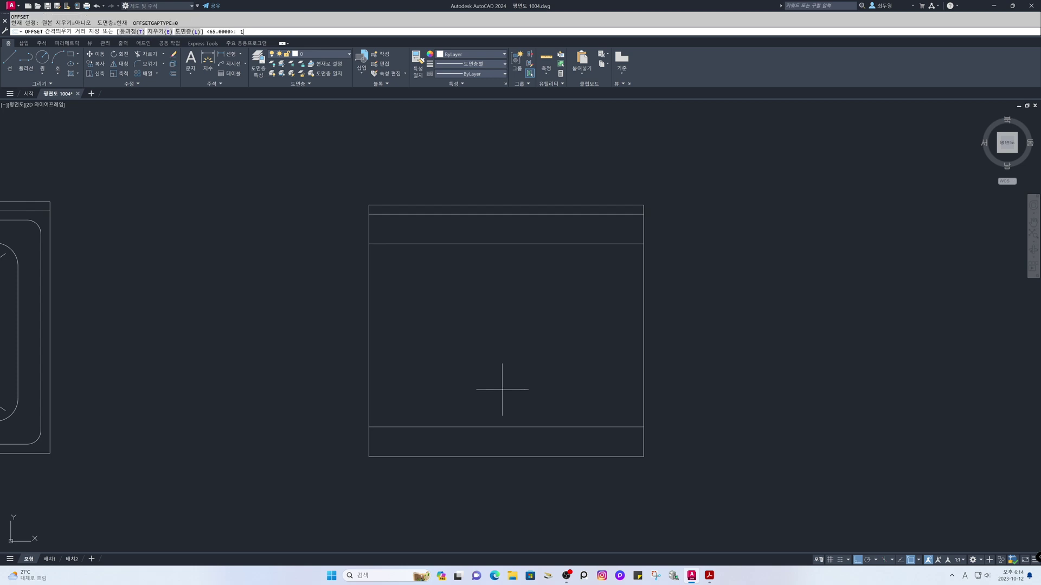
{"action": "type", "text": "10"}
{"action": "key", "text": "Return"}
{"action": "left_click", "coordinate": [369, 358]}
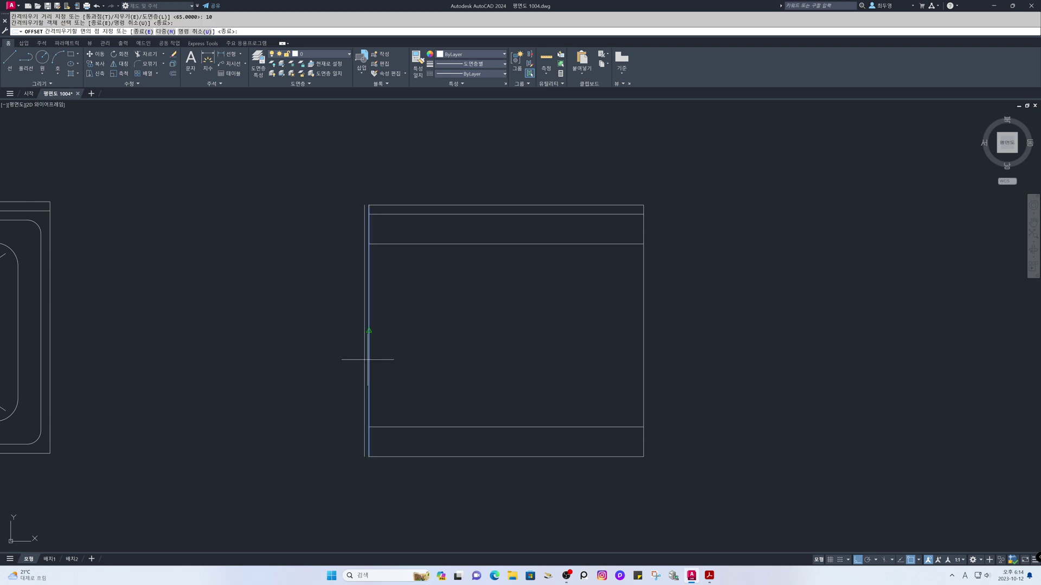
{"action": "left_click", "coordinate": [466, 362]}
{"action": "left_click", "coordinate": [643, 374]}
{"action": "left_click", "coordinate": [581, 369]}
{"action": "key", "text": "Return"}
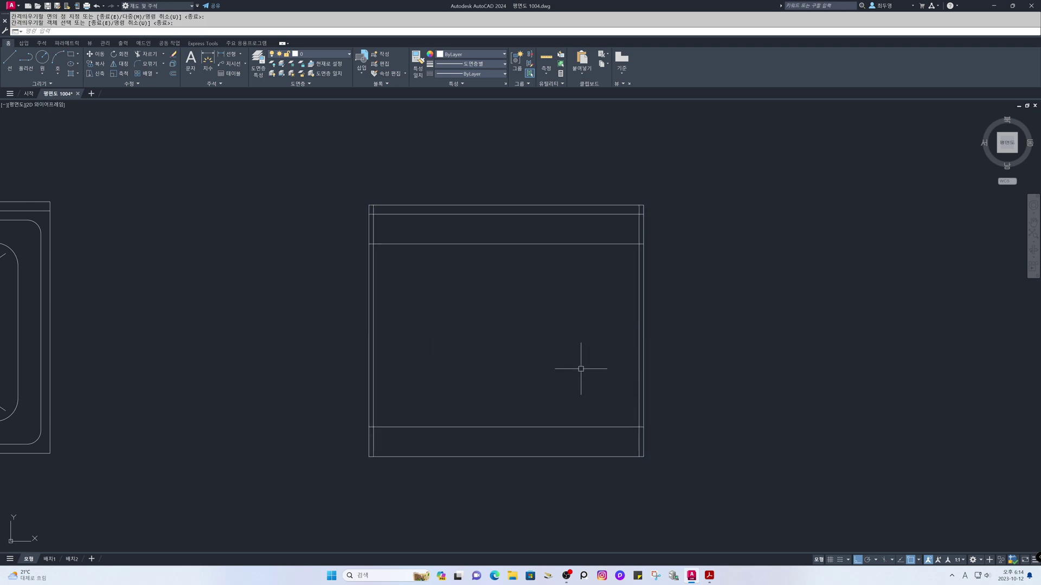
Fillet the four corners where the inner offset lines cross with radius 0, using the Multiple option, to form a closed inner rectangle
{"action": "type", "text": "f"}
{"action": "key", "text": "Return"}
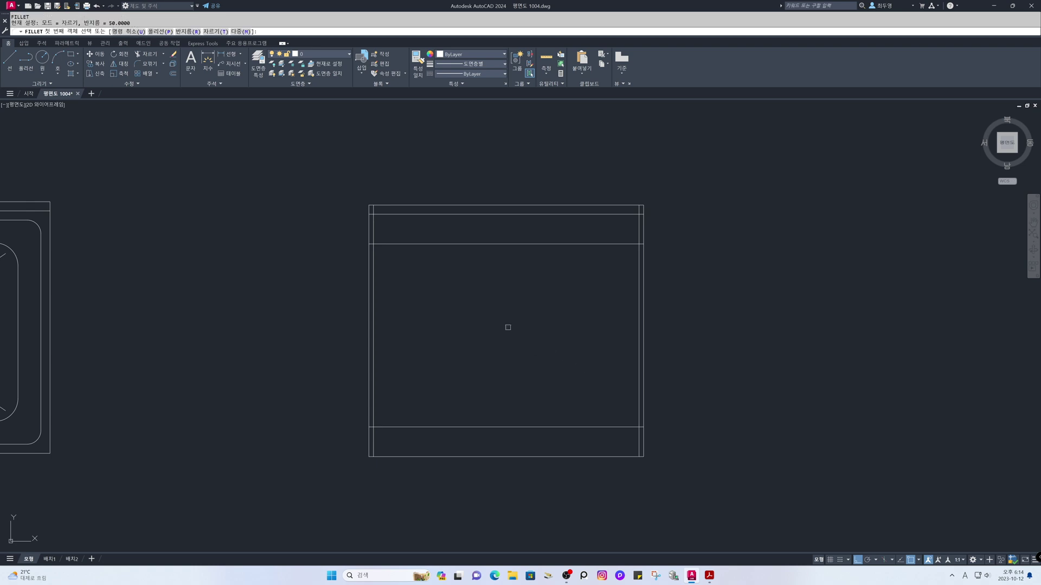
{"action": "left_click", "coordinate": [187, 31]}
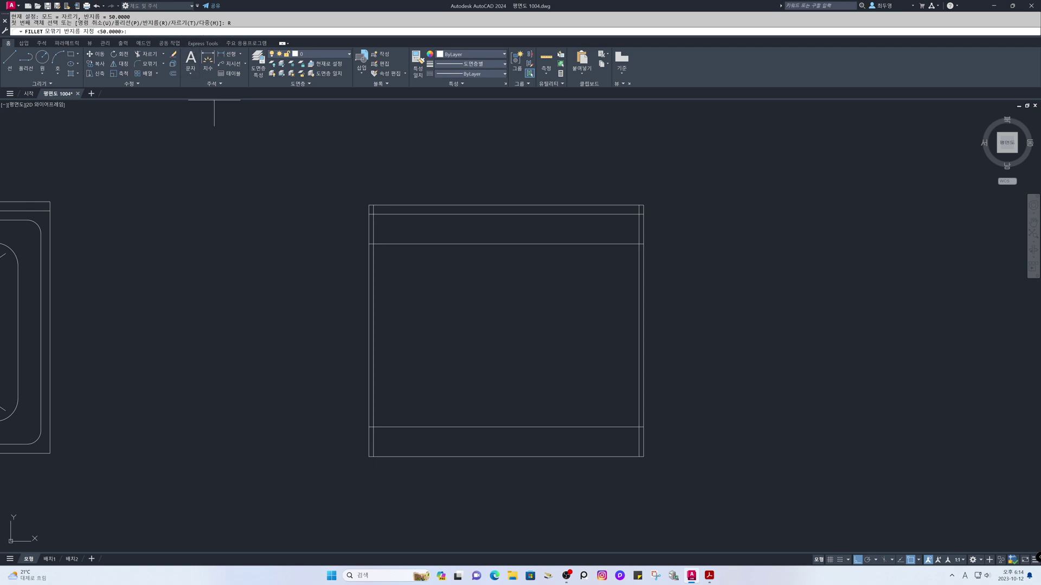
{"action": "type", "text": "0"}
{"action": "key", "text": "Return"}
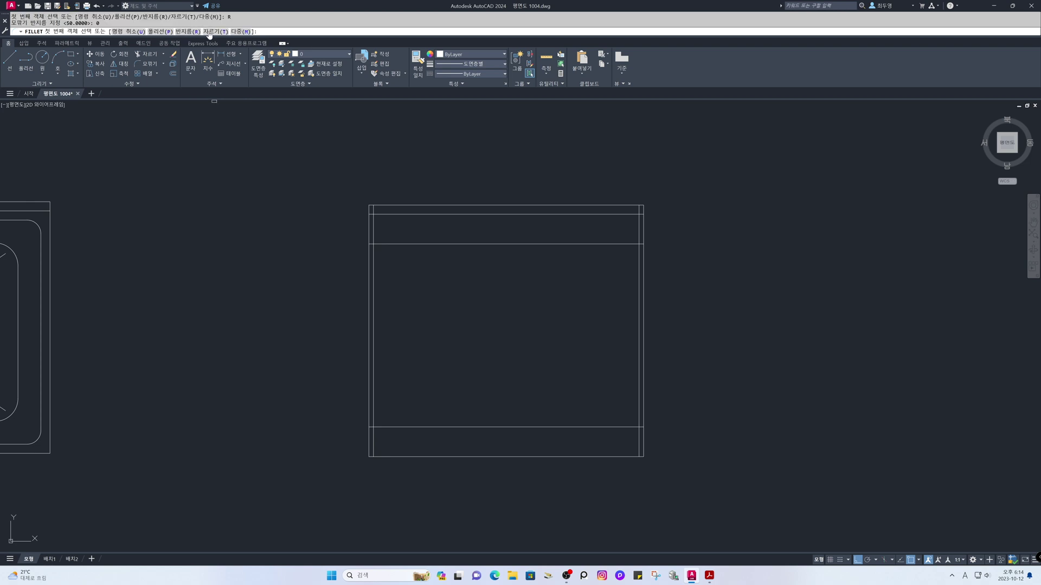
{"action": "left_click", "coordinate": [240, 32]}
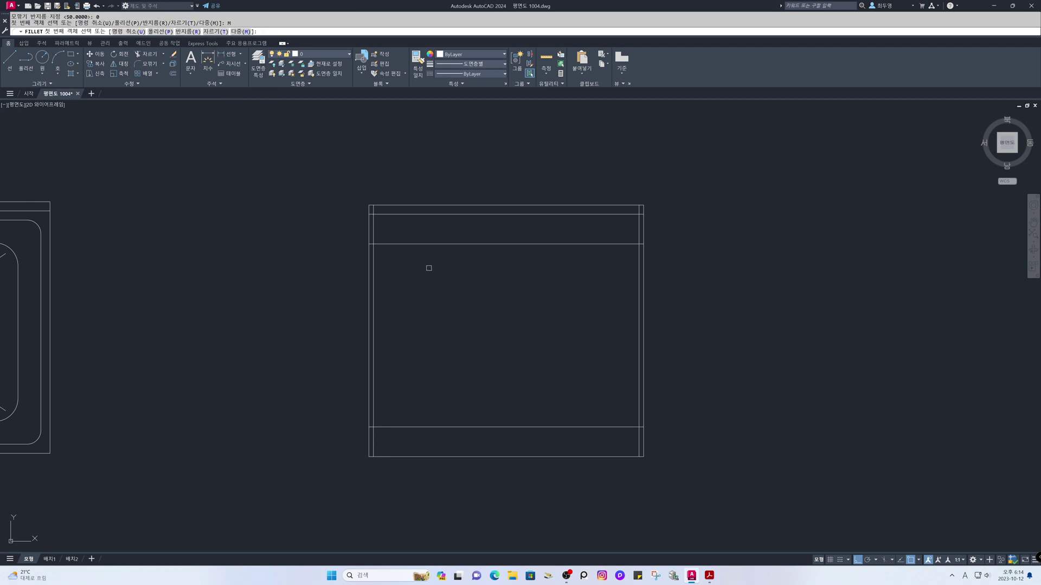
{"action": "left_click", "coordinate": [373, 268]}
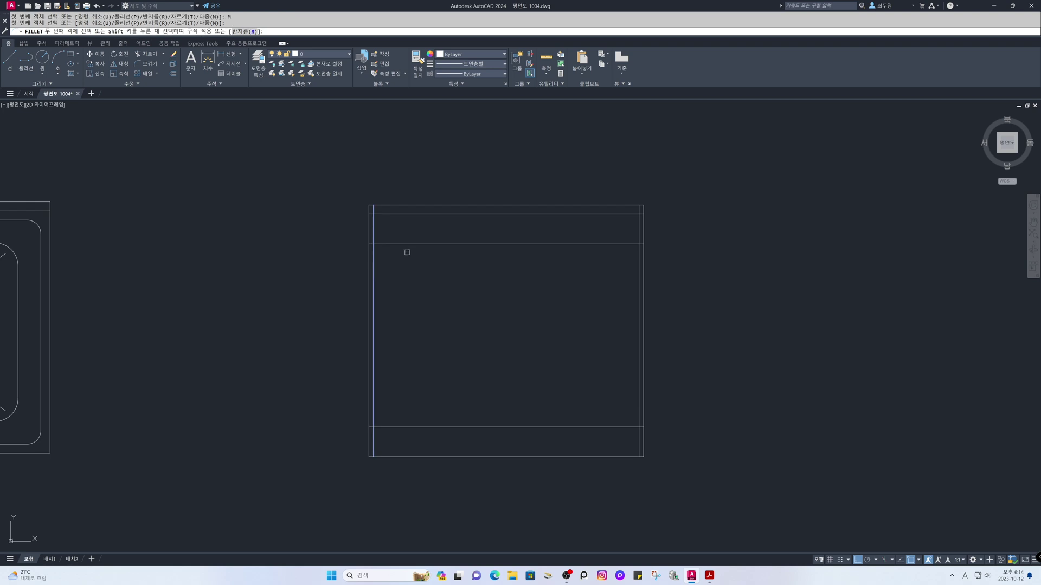
{"action": "left_click", "coordinate": [420, 244]}
{"action": "left_click", "coordinate": [497, 244]}
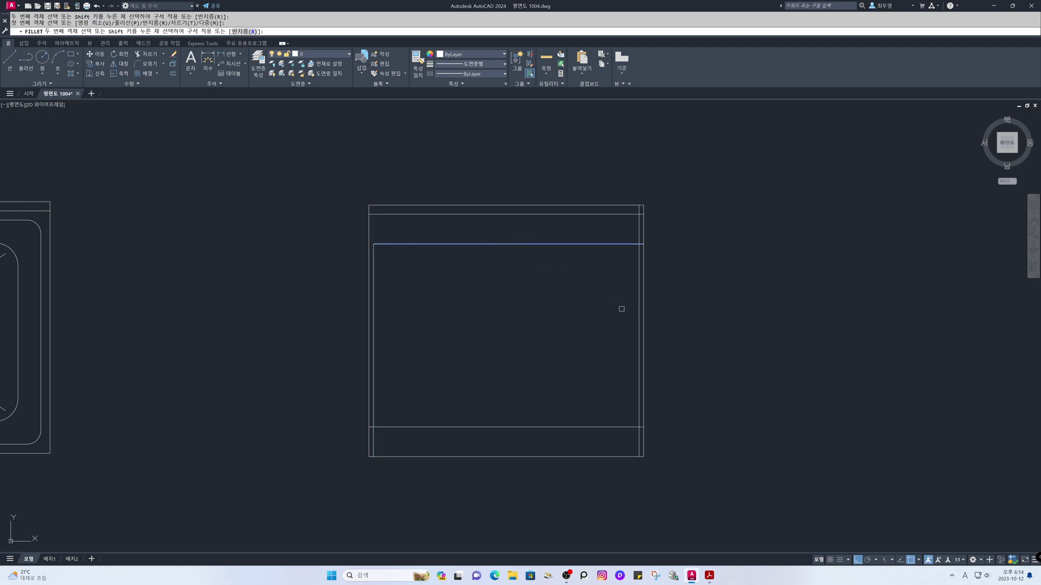
{"action": "left_click", "coordinate": [640, 325]}
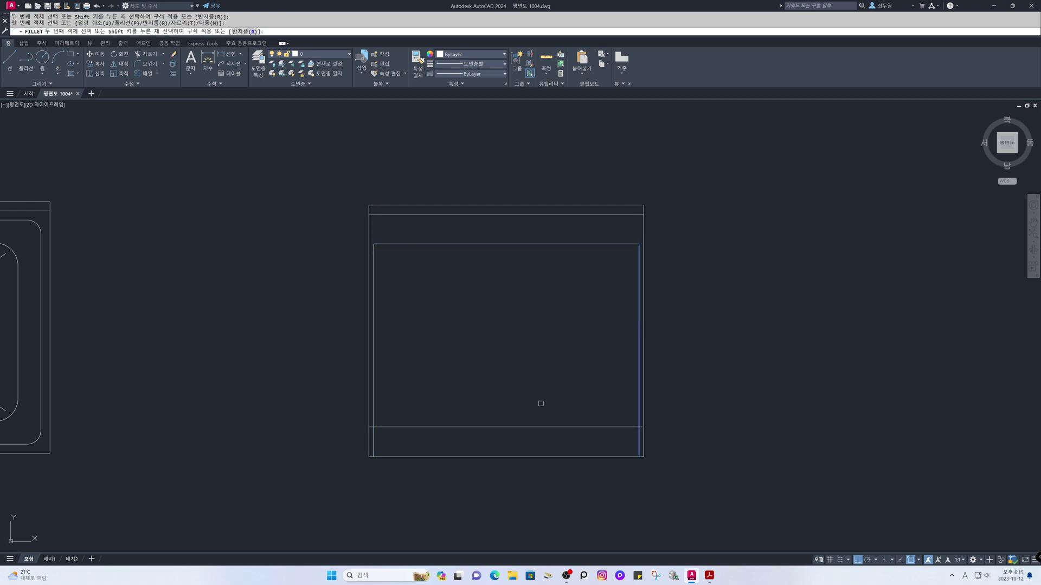
{"action": "left_click", "coordinate": [501, 426]}
{"action": "left_click", "coordinate": [495, 427]}
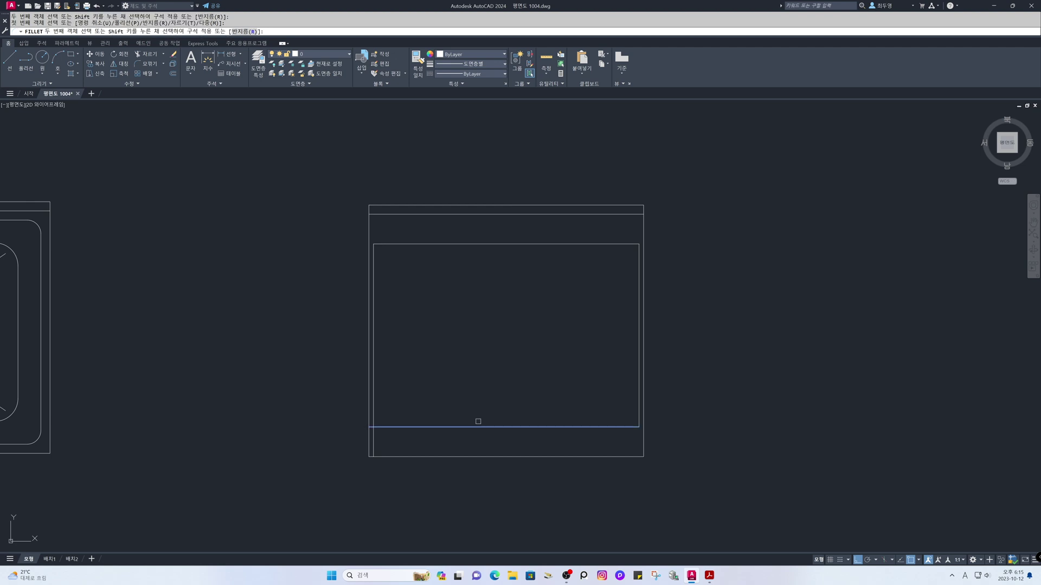
{"action": "left_click", "coordinate": [373, 374]}
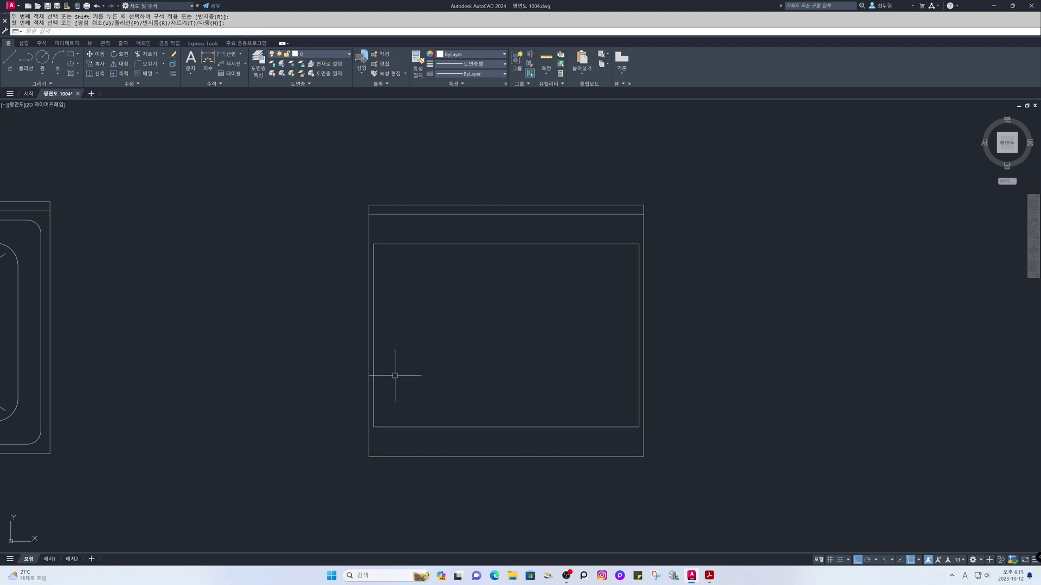
Join the four lines of the inner rectangle into one polyline
{"action": "type", "text": "J"}
{"action": "key", "text": "Return"}
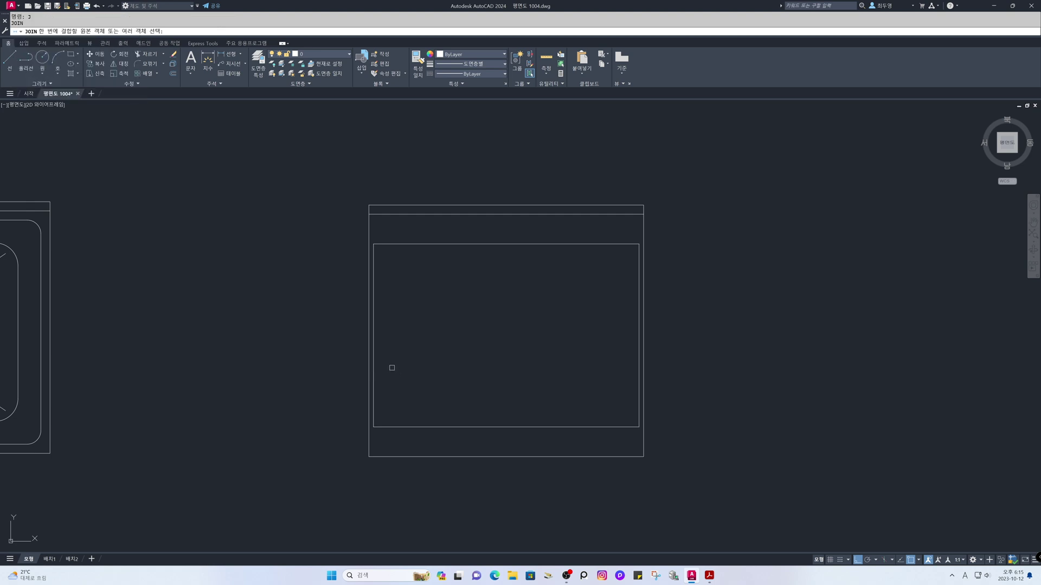
{"action": "left_click", "coordinate": [324, 227]}
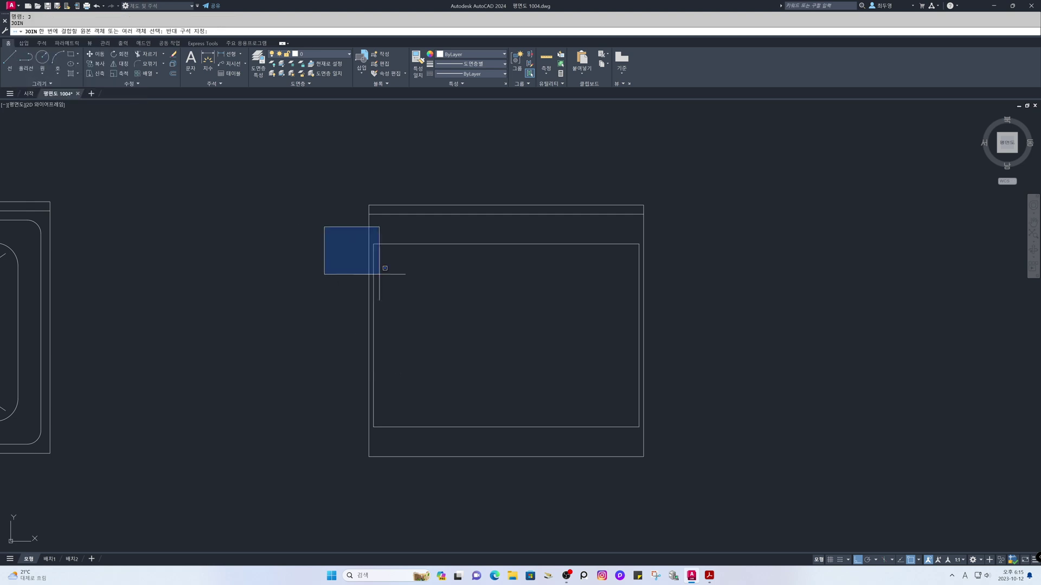
{"action": "left_click", "coordinate": [677, 438]}
{"action": "key", "text": "Return"}
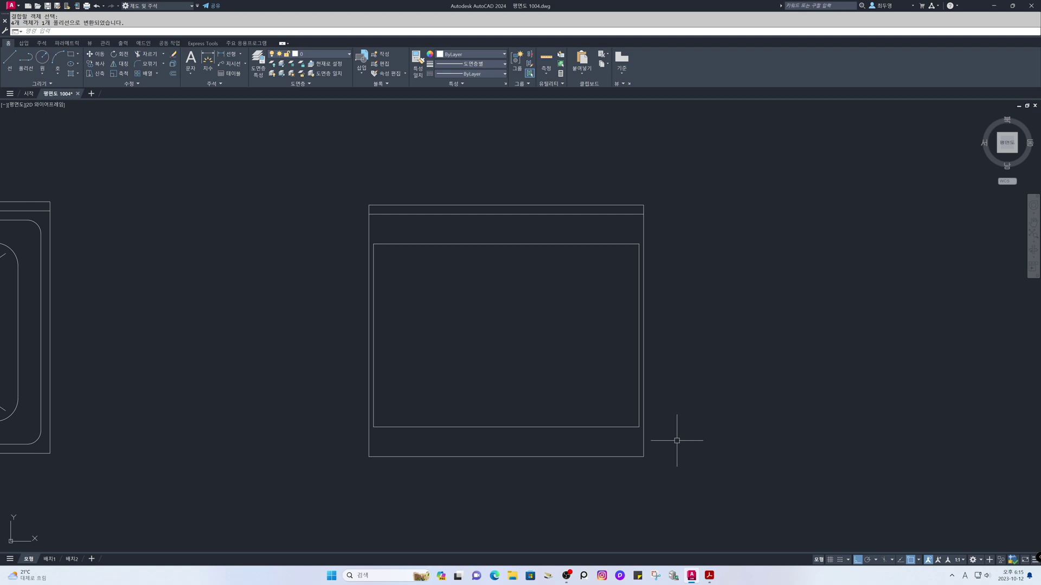
Offset the joined inner rectangle 10 inward
{"action": "type", "text": "o"}
{"action": "key", "text": "Return"}
{"action": "type", "text": "10"}
{"action": "key", "text": "Return"}
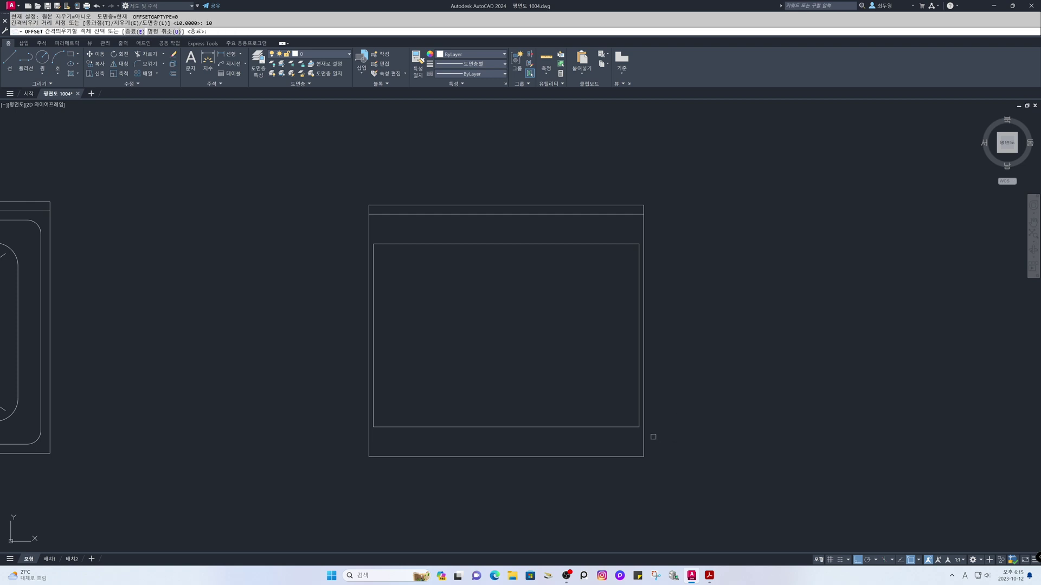
{"action": "left_click", "coordinate": [617, 427]}
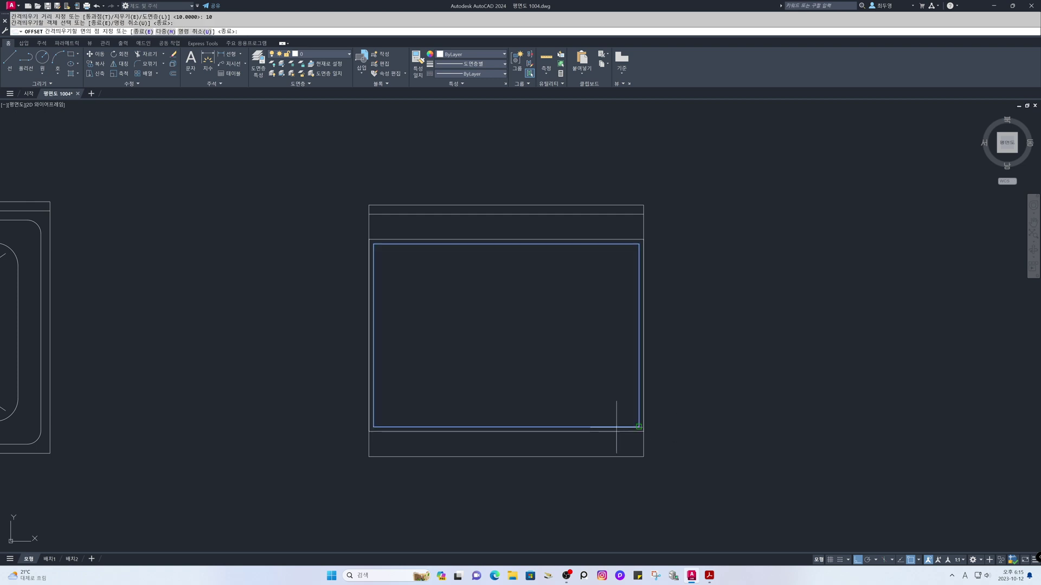
{"action": "left_click", "coordinate": [569, 359]}
{"action": "key", "text": "Return"}
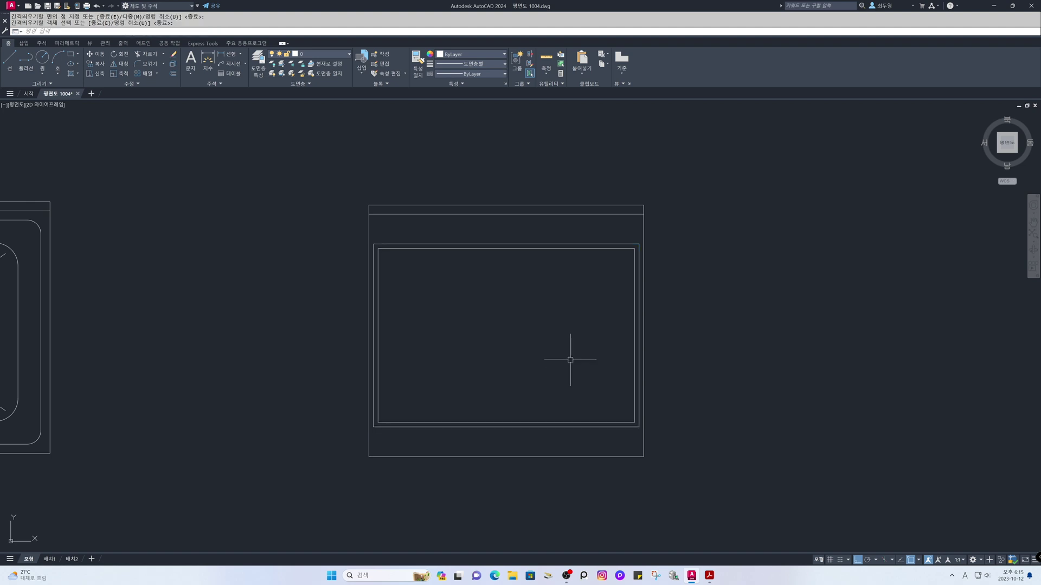
Draw a vertical and a horizontal centre line across the innermost rectangle, connecting the midpoints of its opposite edges
{"action": "type", "text": "1"}
{"action": "key", "text": "Return"}
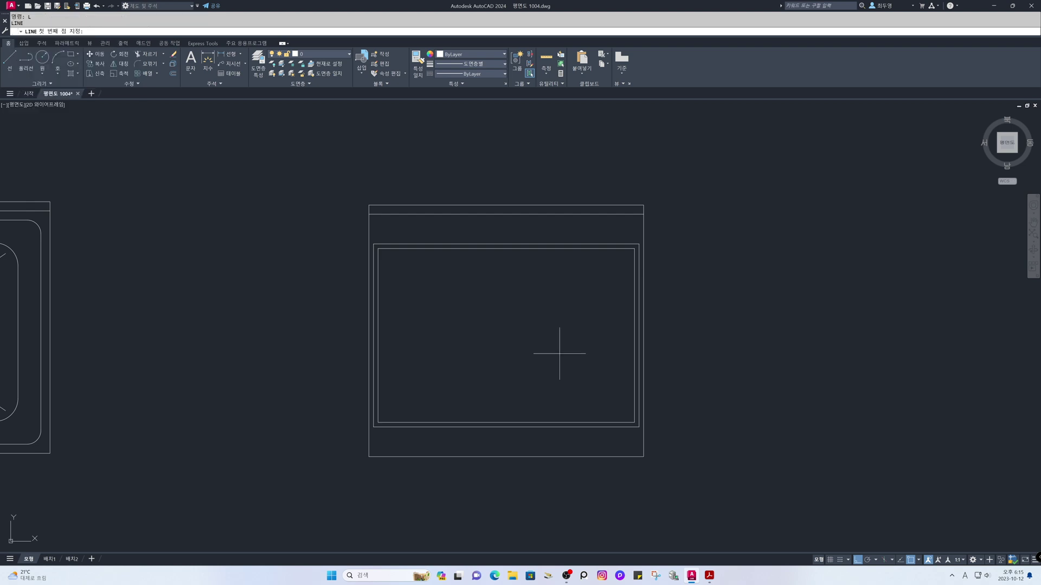
{"action": "left_click", "coordinate": [499, 249]}
{"action": "left_click", "coordinate": [534, 423]}
{"action": "key", "text": "Return"}
{"action": "key", "text": "Return"}
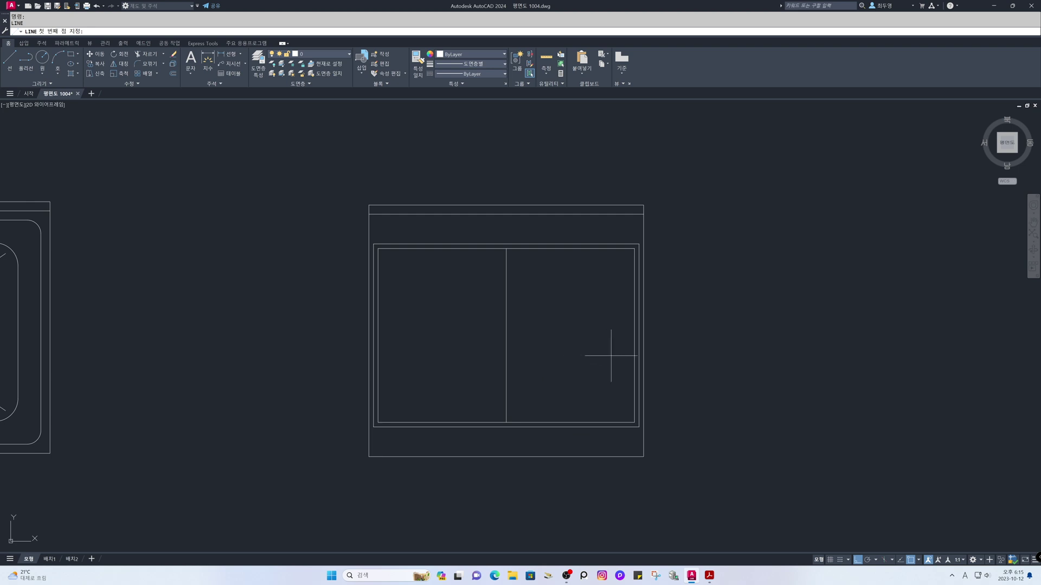
{"action": "left_click", "coordinate": [634, 337]}
{"action": "left_click", "coordinate": [379, 351]}
{"action": "key", "text": "Return"}
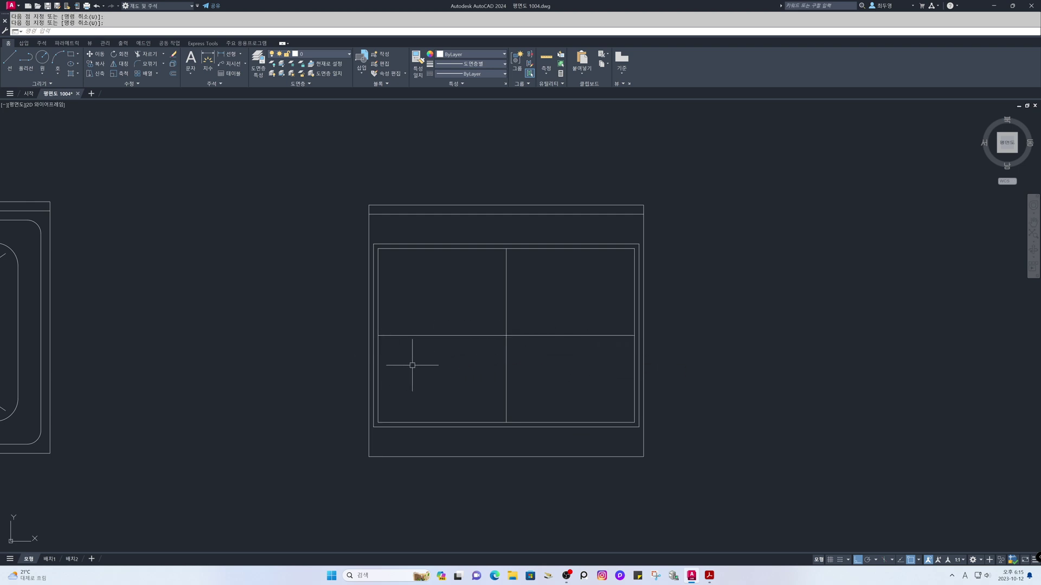
Offset the horizontal centre line 60 upward and 60 downward
{"action": "type", "text": "o"}
{"action": "key", "text": "Return"}
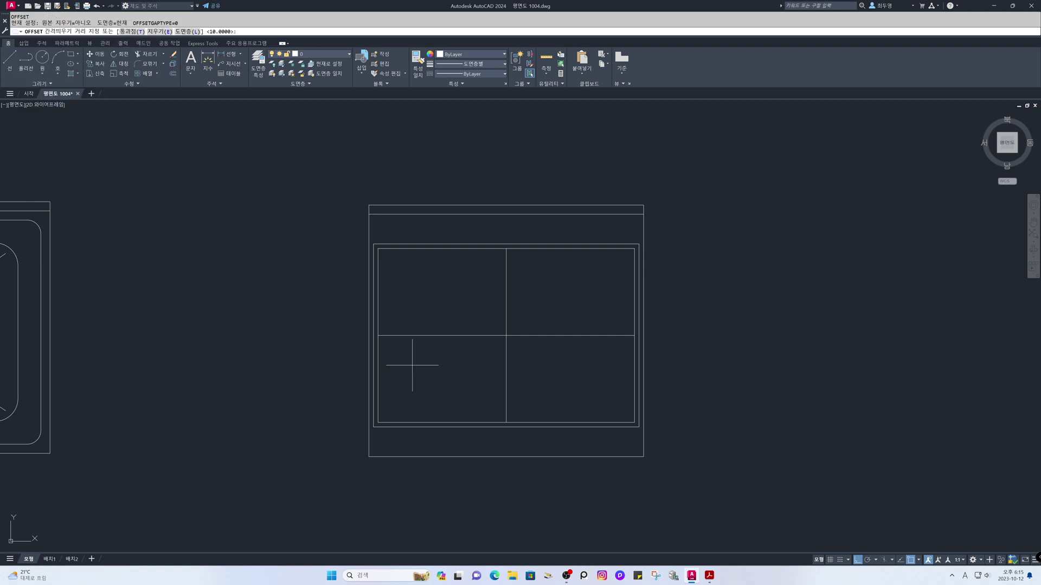
{"action": "type", "text": "60"}
{"action": "key", "text": "Return"}
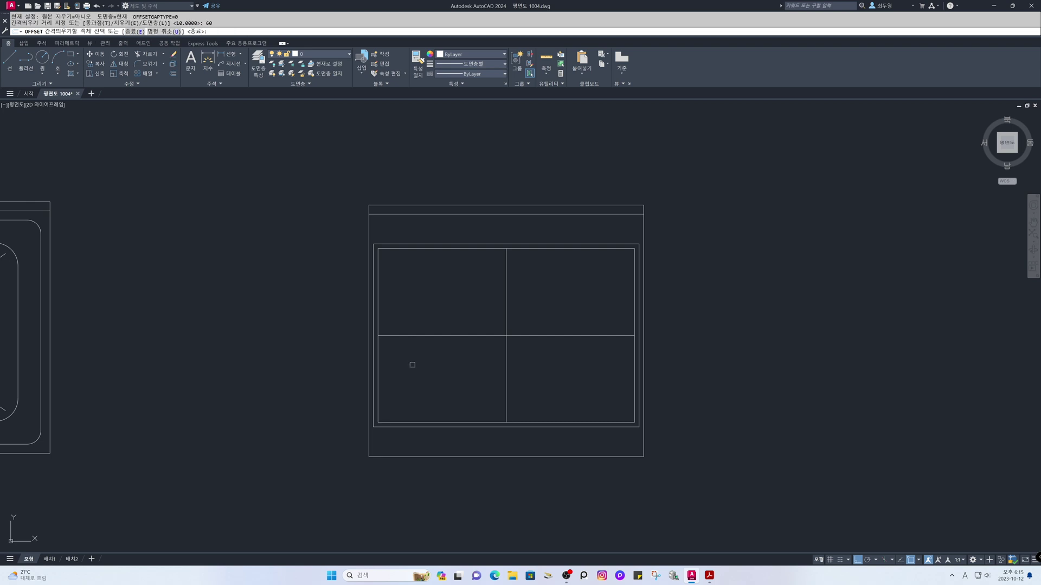
{"action": "left_click", "coordinate": [420, 336]}
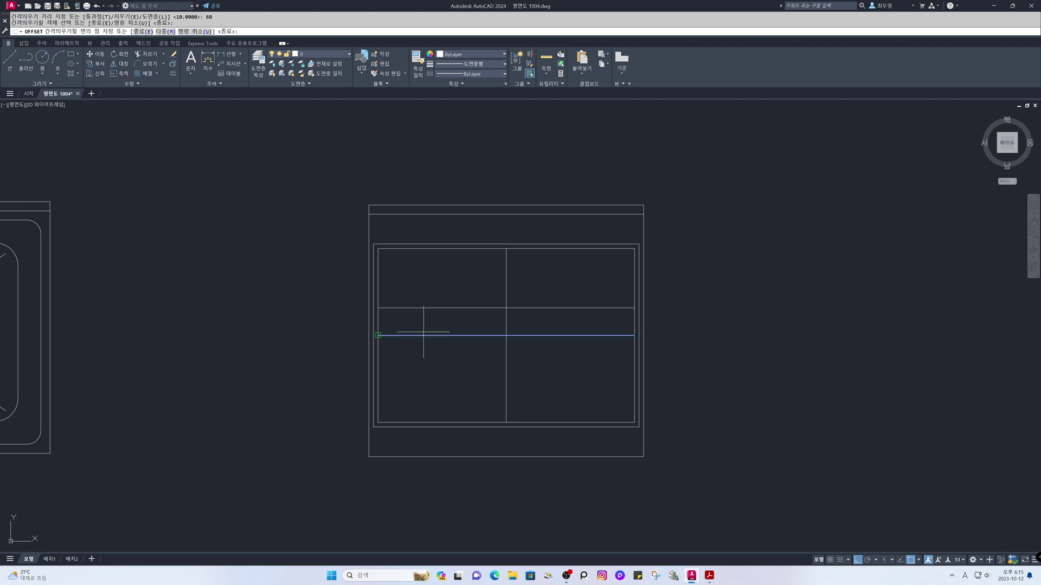
{"action": "left_click", "coordinate": [424, 280]}
{"action": "left_click", "coordinate": [423, 336]}
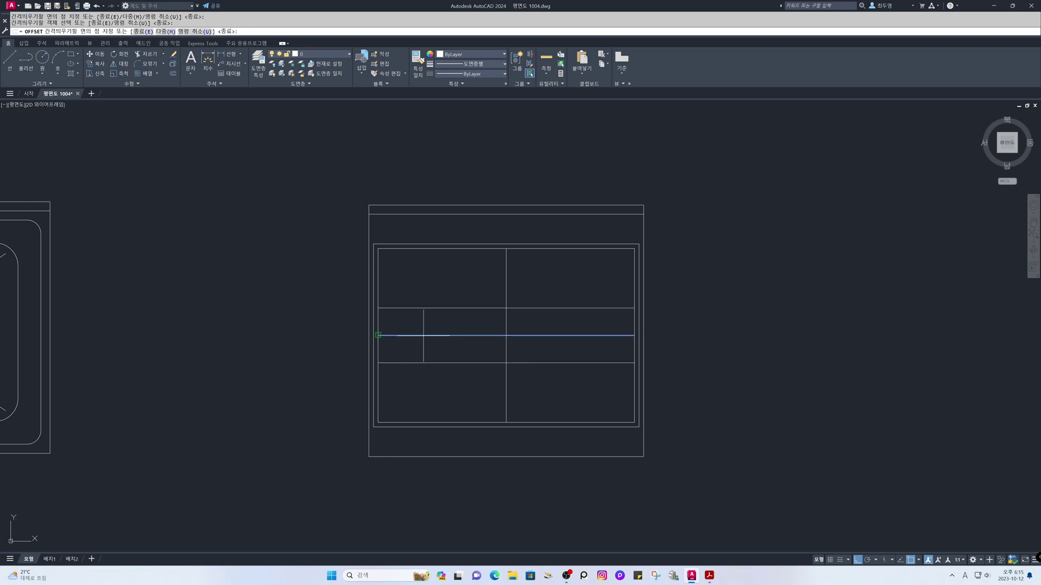
{"action": "left_click", "coordinate": [430, 401]}
{"action": "key", "text": "Return"}
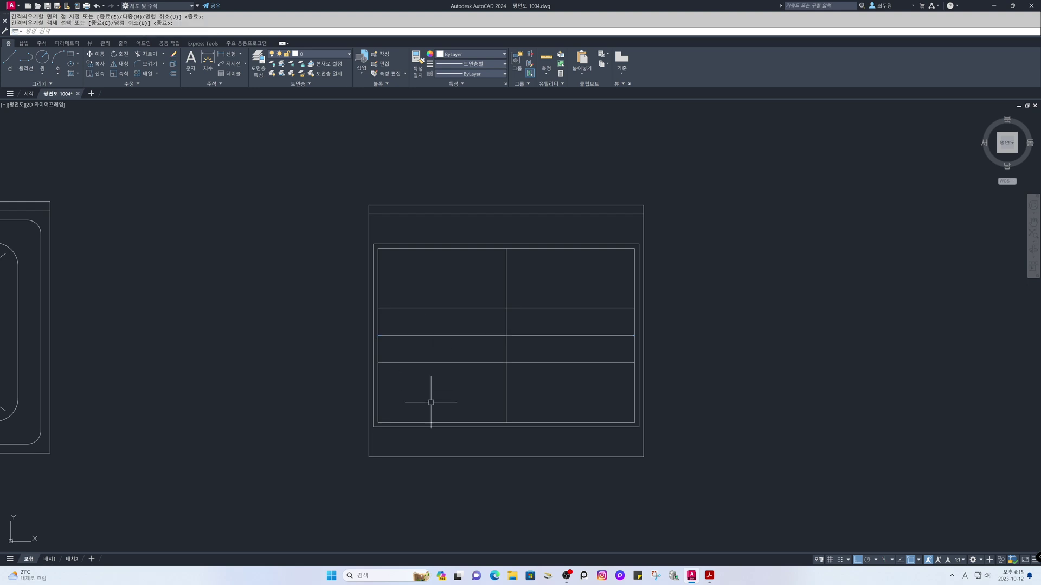
Offset the vertical centre line 30 to the left and 30 to the right
{"action": "key", "text": "Return"}
{"action": "type", "text": "30"}
{"action": "key", "text": "Return"}
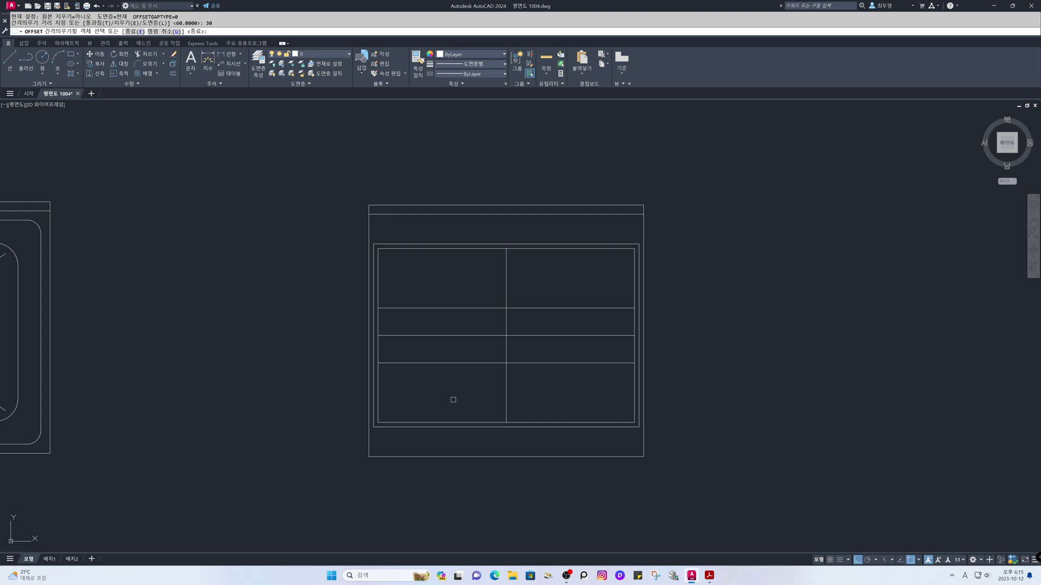
{"action": "left_click", "coordinate": [506, 397]}
{"action": "left_click", "coordinate": [421, 388]}
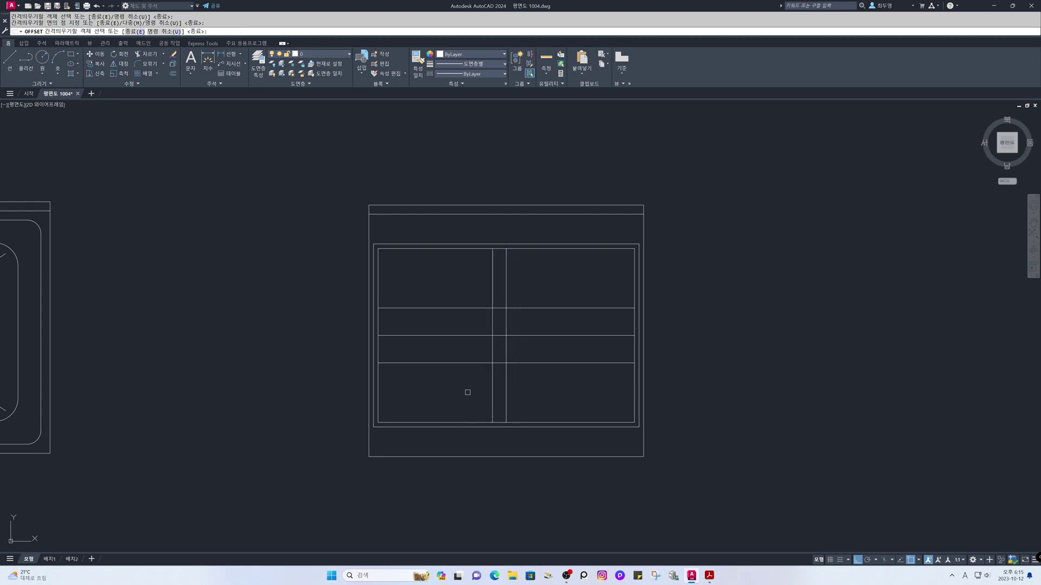
{"action": "left_click", "coordinate": [506, 395]}
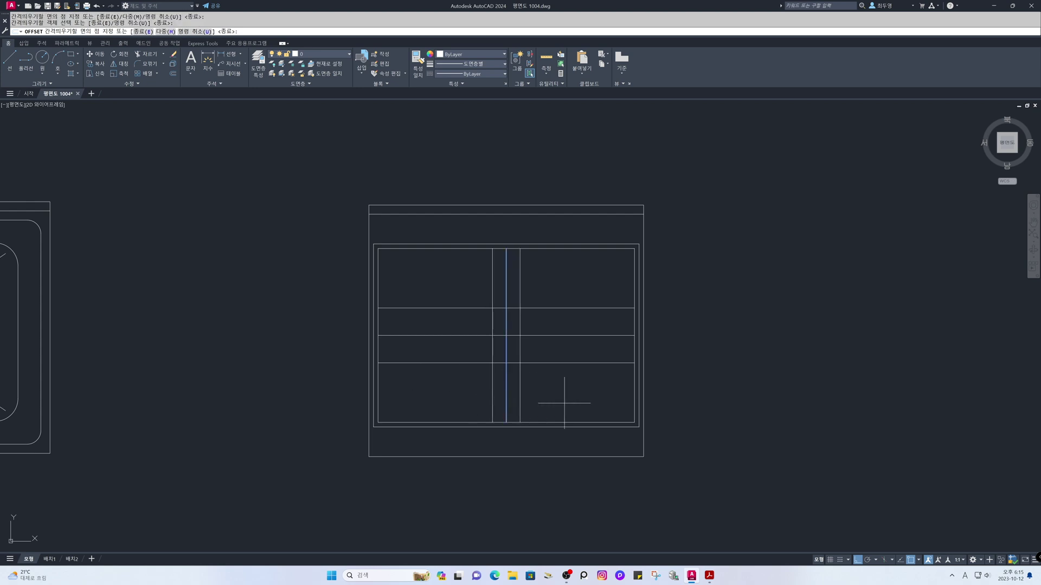
{"action": "left_click", "coordinate": [593, 406]}
{"action": "key", "text": "Return"}
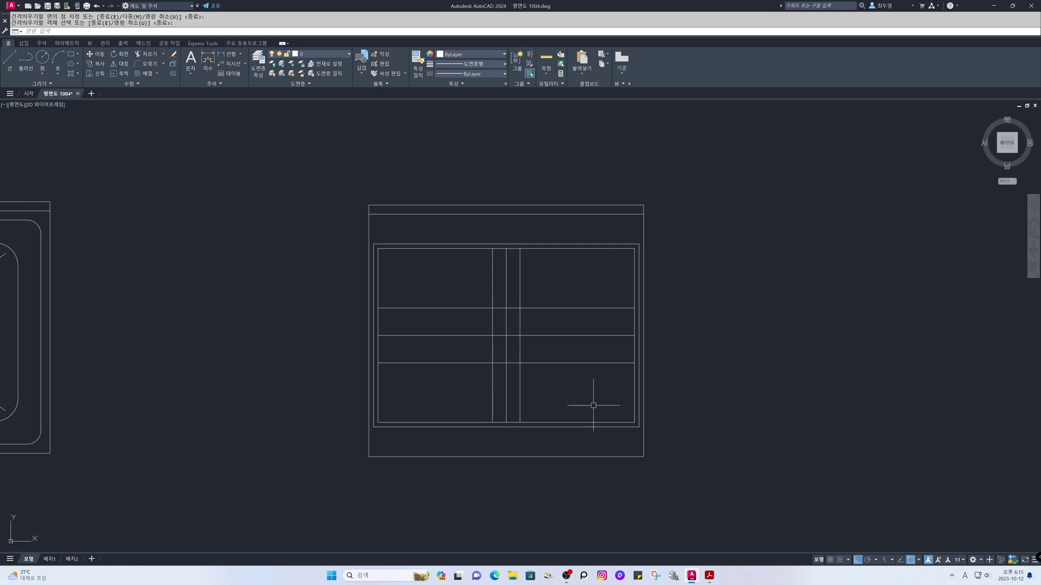
Erase the original vertical and horizontal centre lines, keeping their offset copies
{"action": "type", "text": "ㅔ"}
{"action": "key", "text": "Return"}
{"action": "left_click", "coordinate": [507, 390]}
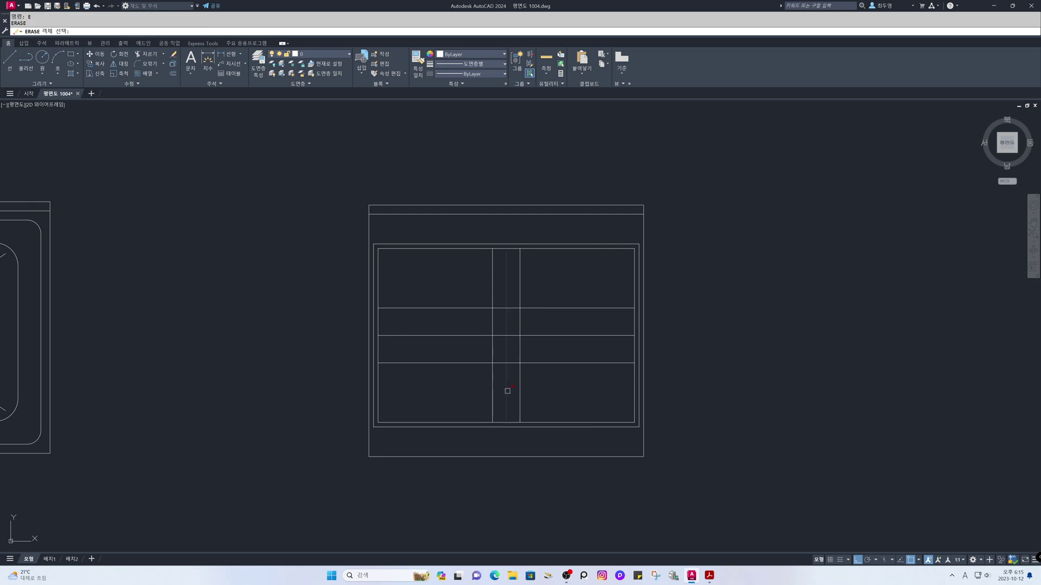
{"action": "left_click", "coordinate": [512, 336]}
{"action": "key", "text": "Return"}
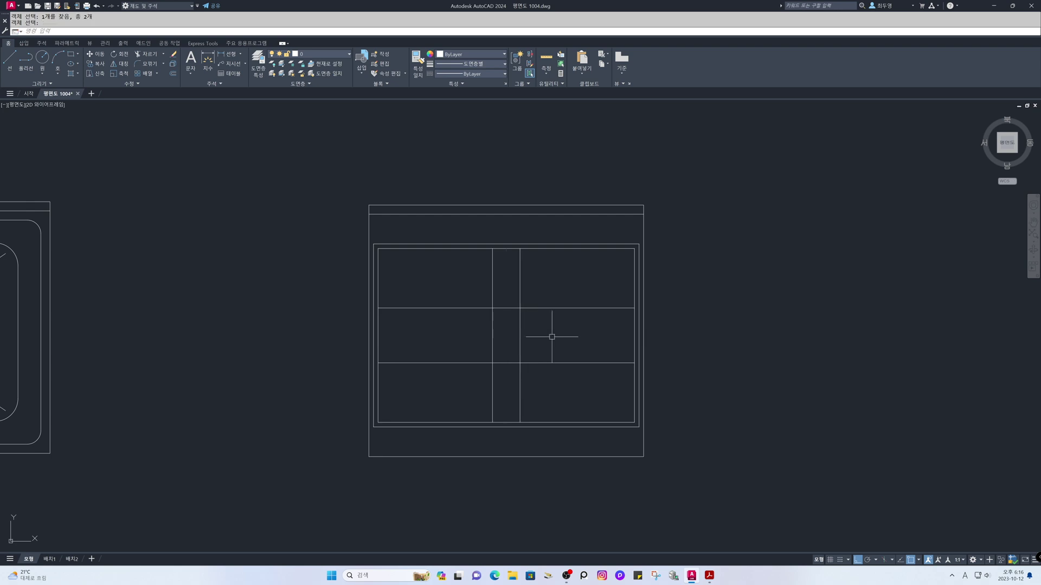
Measure the height and width of the small central rectangle formed by the crossing offset lines
{"action": "type", "text": "di"}
{"action": "key", "text": "Return"}
{"action": "left_click", "coordinate": [520, 362]}
{"action": "left_click", "coordinate": [520, 308]}
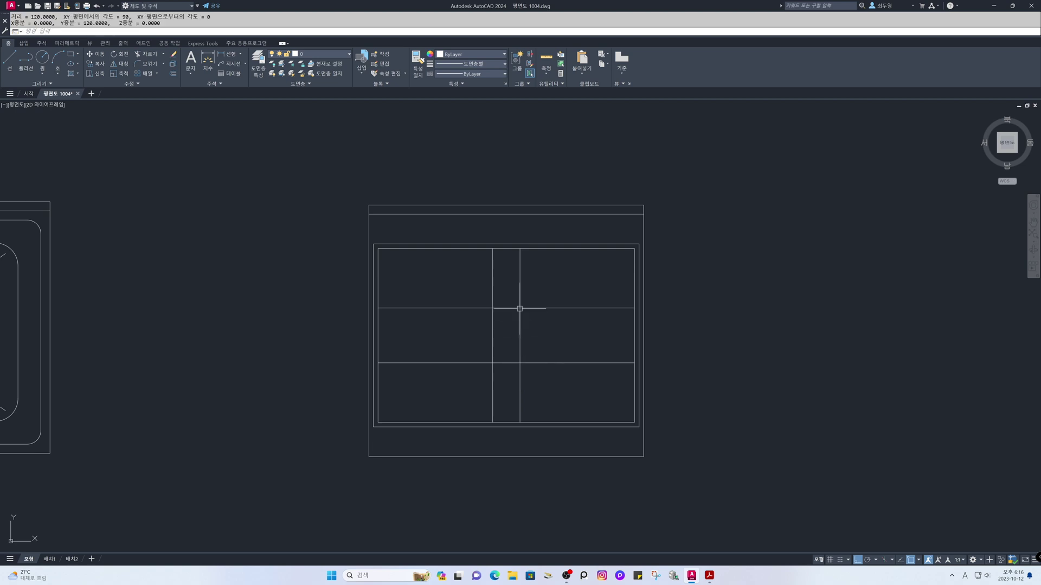
{"action": "key", "text": "Return"}
{"action": "left_click", "coordinate": [520, 308]}
{"action": "left_click", "coordinate": [492, 307]}
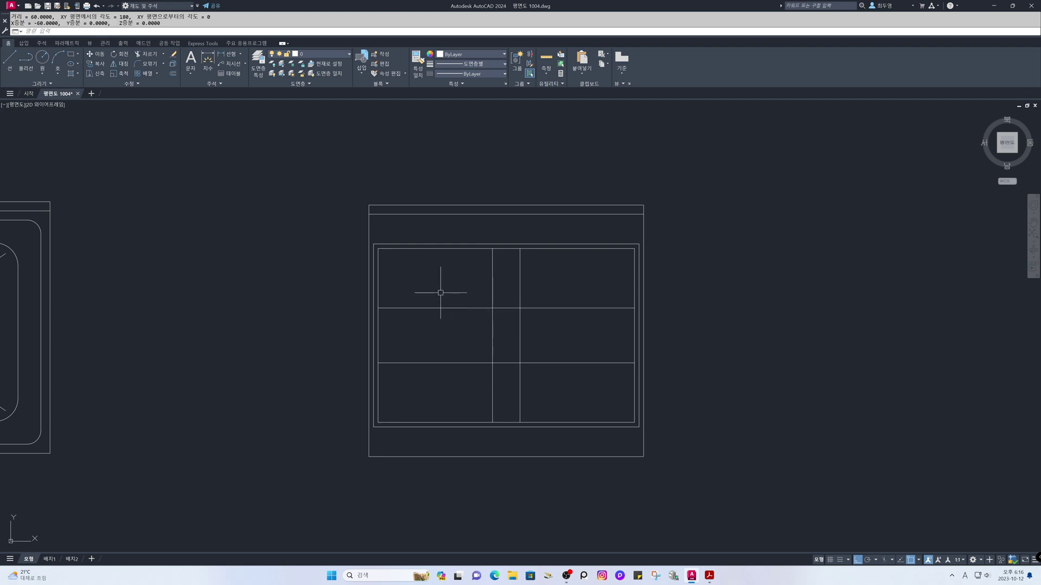
Fillet the four corners of the small central rectangle with radius 10, using the Multiple option
{"action": "type", "text": "f"}
{"action": "key", "text": "Return"}
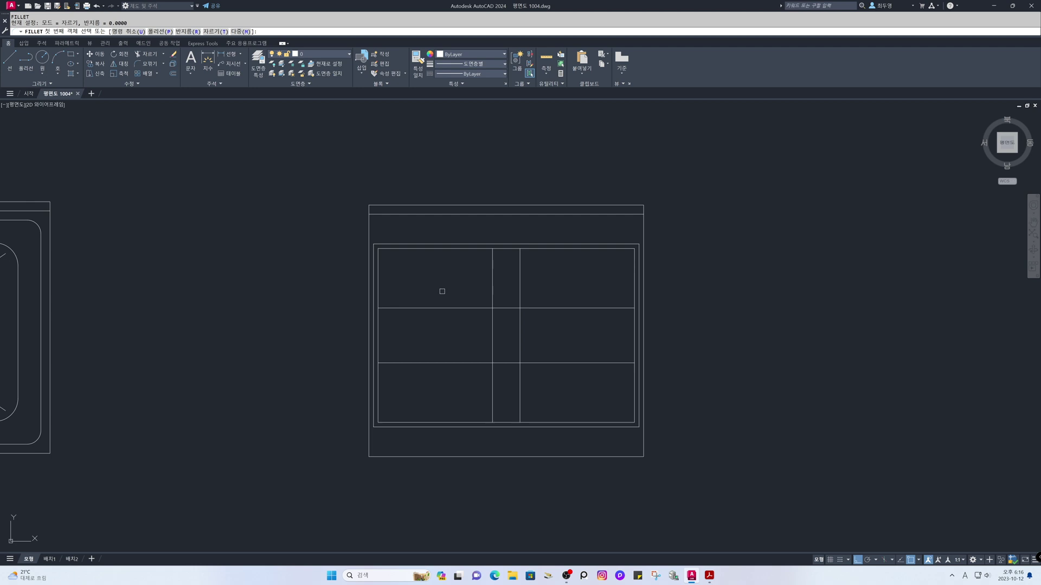
{"action": "type", "text": "r"}
{"action": "key", "text": "Return"}
{"action": "type", "text": "10"}
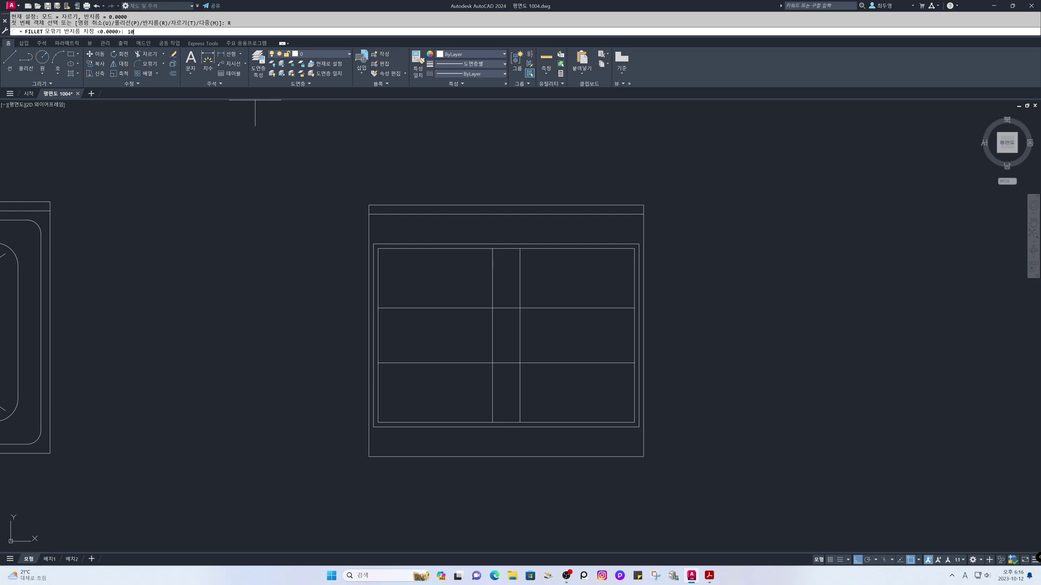
{"action": "key", "text": "Return"}
{"action": "left_click", "coordinate": [237, 32]}
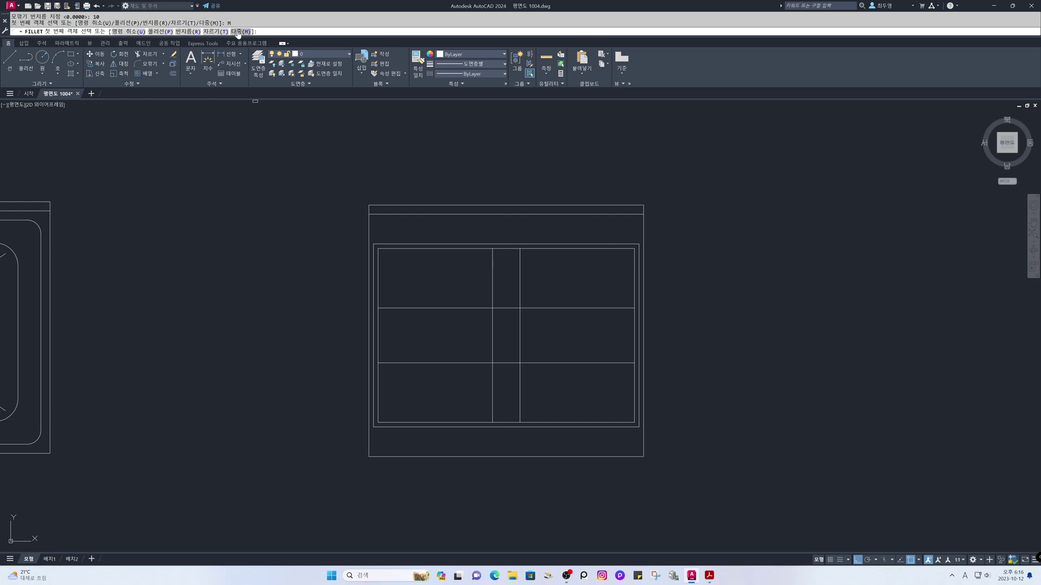
{"action": "left_click", "coordinate": [492, 330]}
{"action": "left_click", "coordinate": [512, 308]}
{"action": "left_click", "coordinate": [512, 308]}
{"action": "left_click", "coordinate": [519, 329]}
{"action": "left_click", "coordinate": [520, 329]}
{"action": "left_click", "coordinate": [505, 362]}
{"action": "left_click", "coordinate": [501, 362]}
{"action": "left_click", "coordinate": [493, 380]}
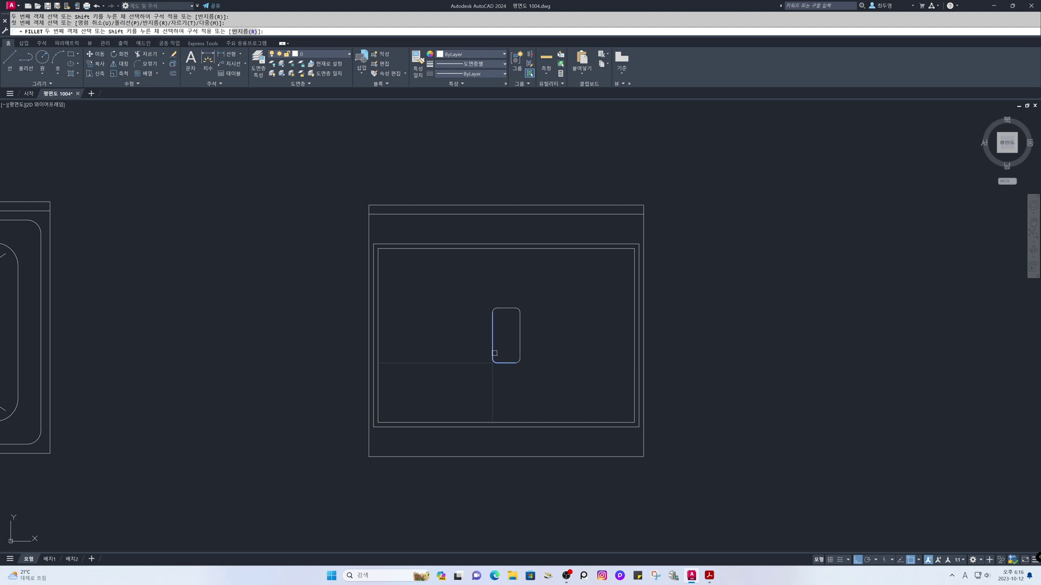
{"action": "key", "text": "Return"}
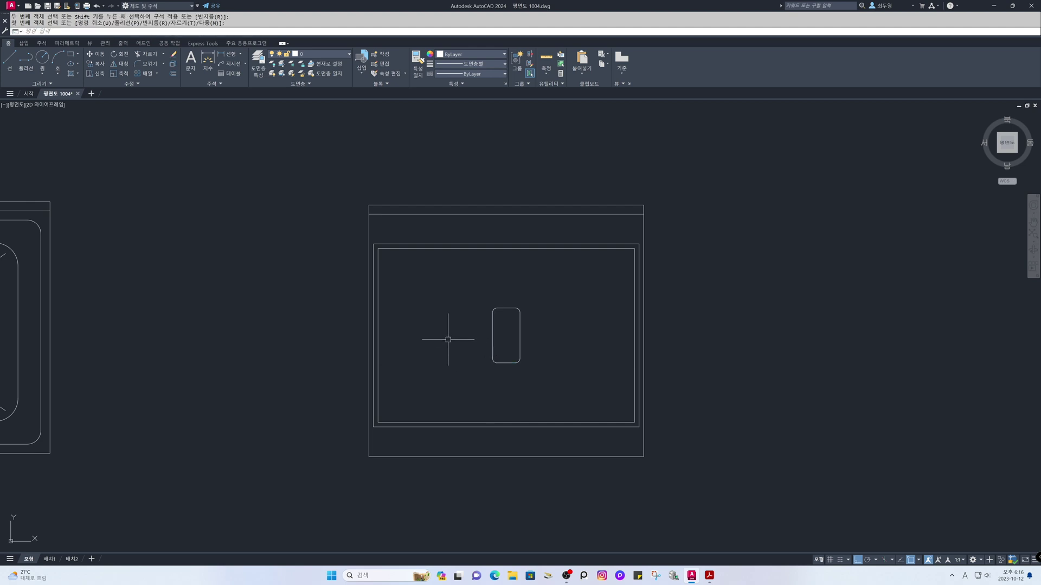
Draw a horizontal helper line from the midpoint of the rounded rectangle's left side to the innermost rectangle's left edge
{"action": "type", "text": "l"}
{"action": "key", "text": "Return"}
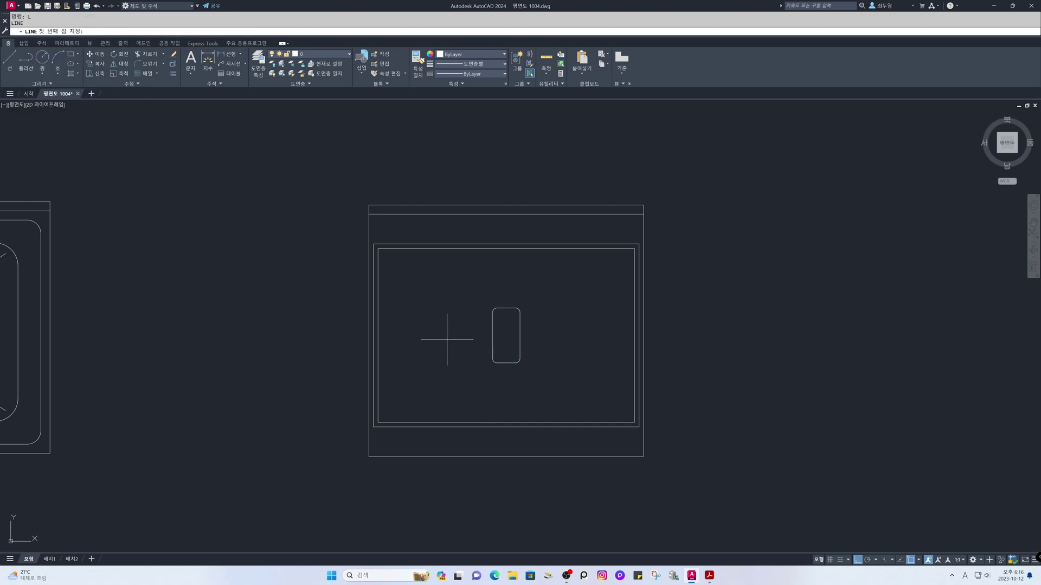
{"action": "left_click", "coordinate": [492, 335]}
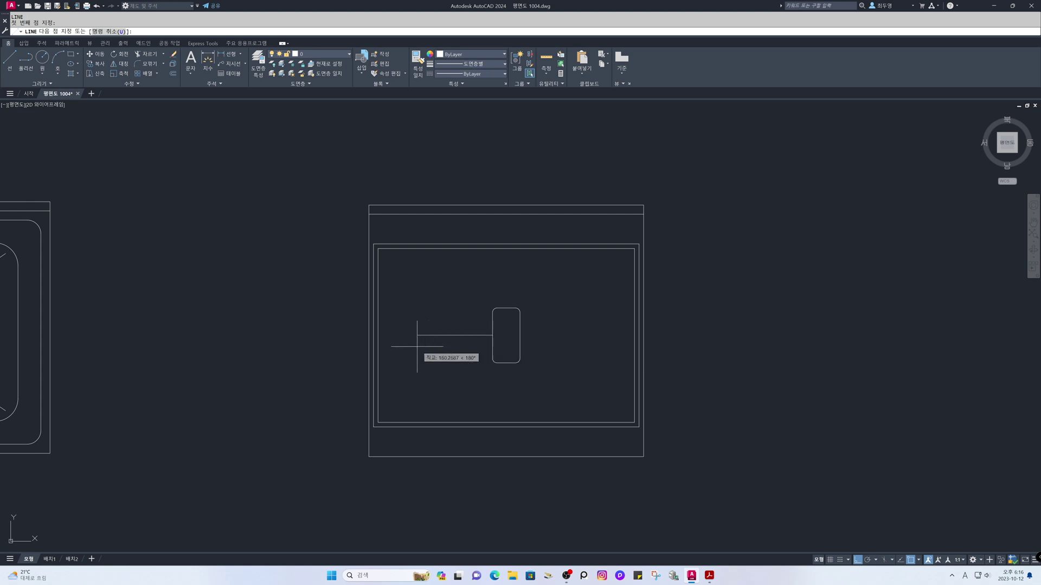
{"action": "left_click", "coordinate": [378, 339]}
{"action": "key", "text": "Return"}
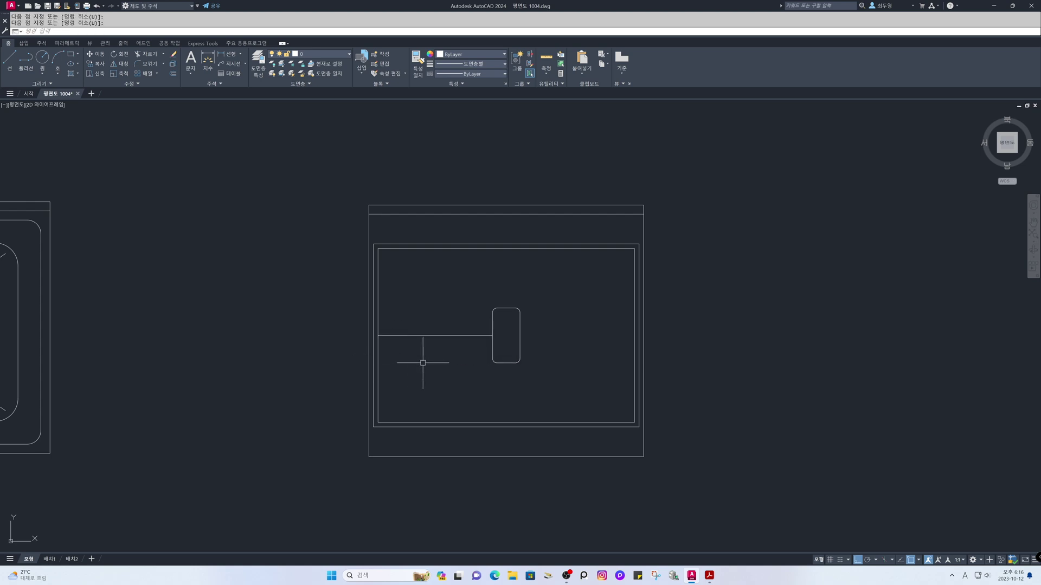
Draw two concentric circles of radius 95 and 65 centred on the midpoint of the helper line
{"action": "type", "text": "c"}
{"action": "key", "text": "Return"}
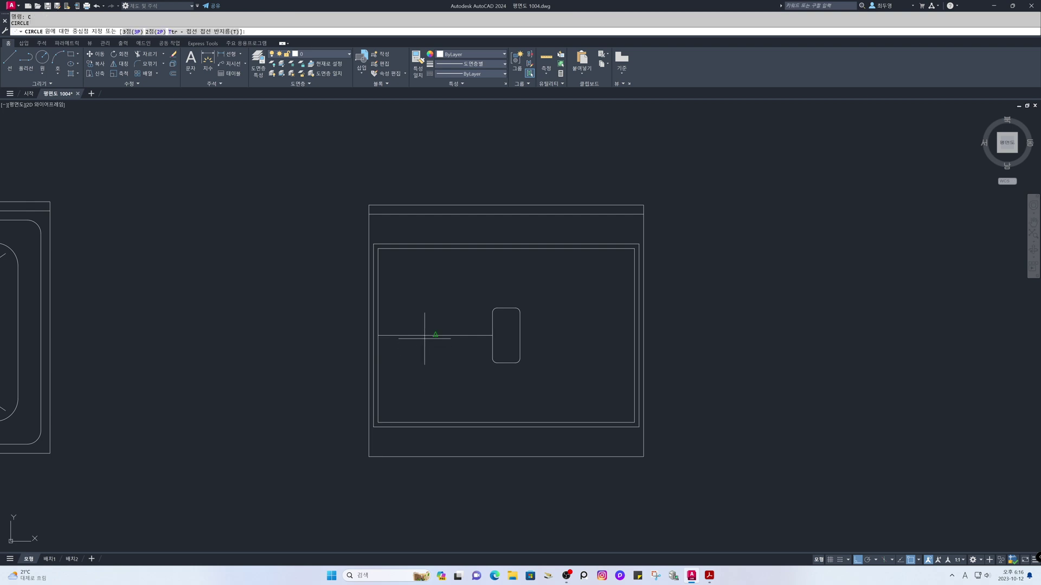
{"action": "left_click", "coordinate": [425, 338]}
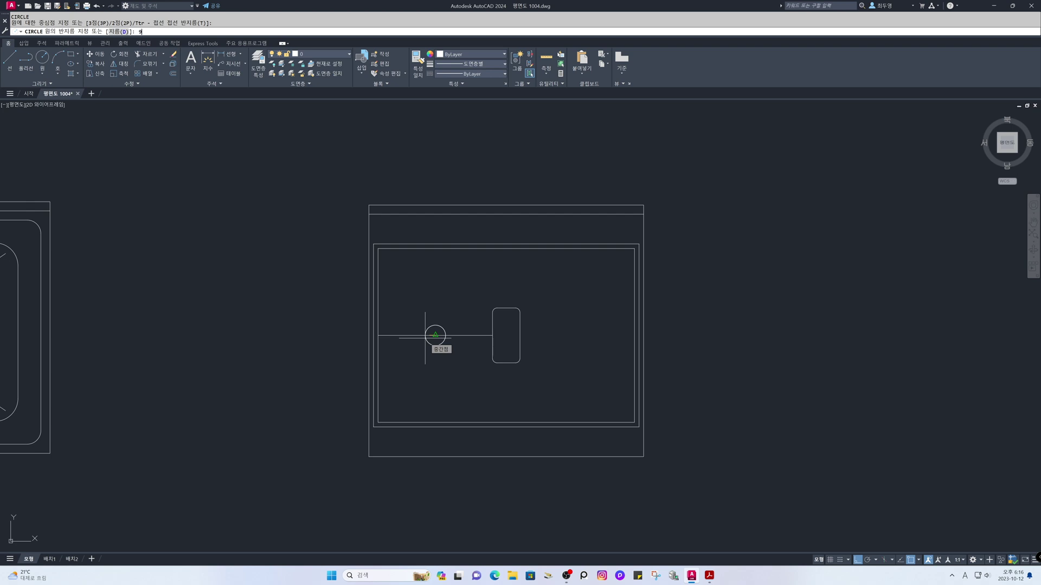
{"action": "type", "text": "95"}
{"action": "key", "text": "Return"}
{"action": "key", "text": "Return"}
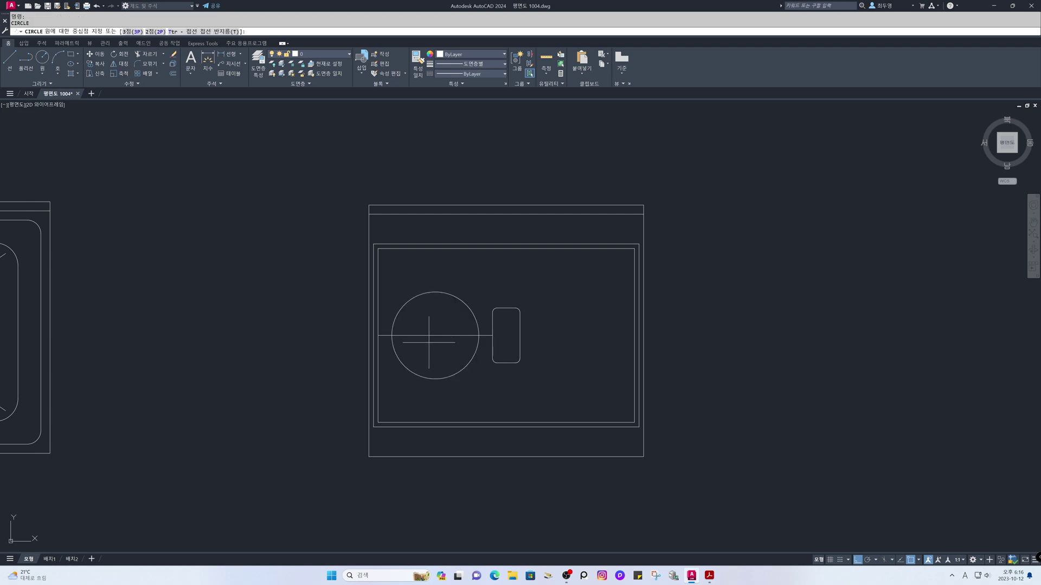
{"action": "left_click", "coordinate": [428, 337]}
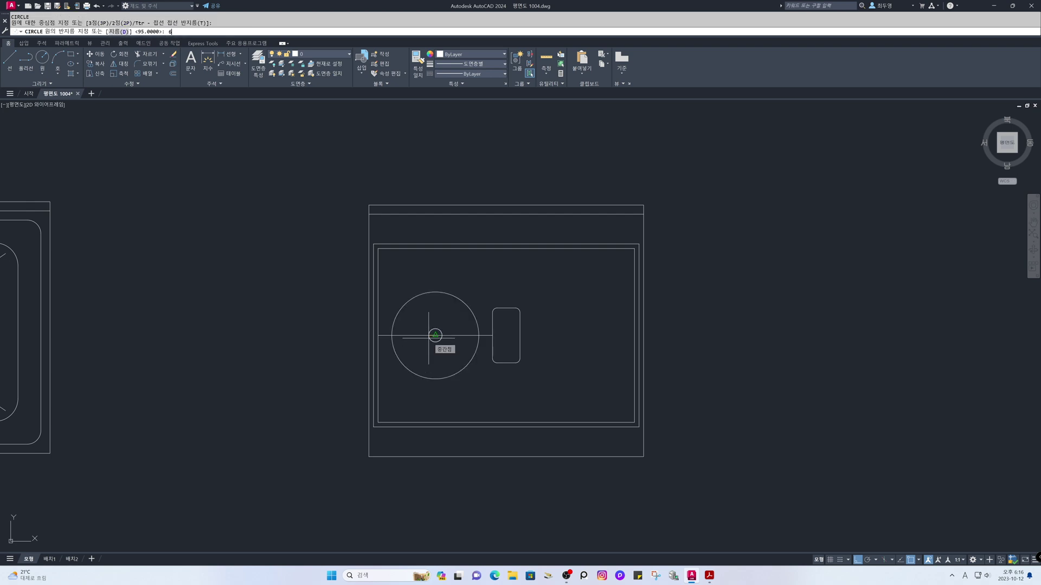
{"action": "key", "text": "Return"}
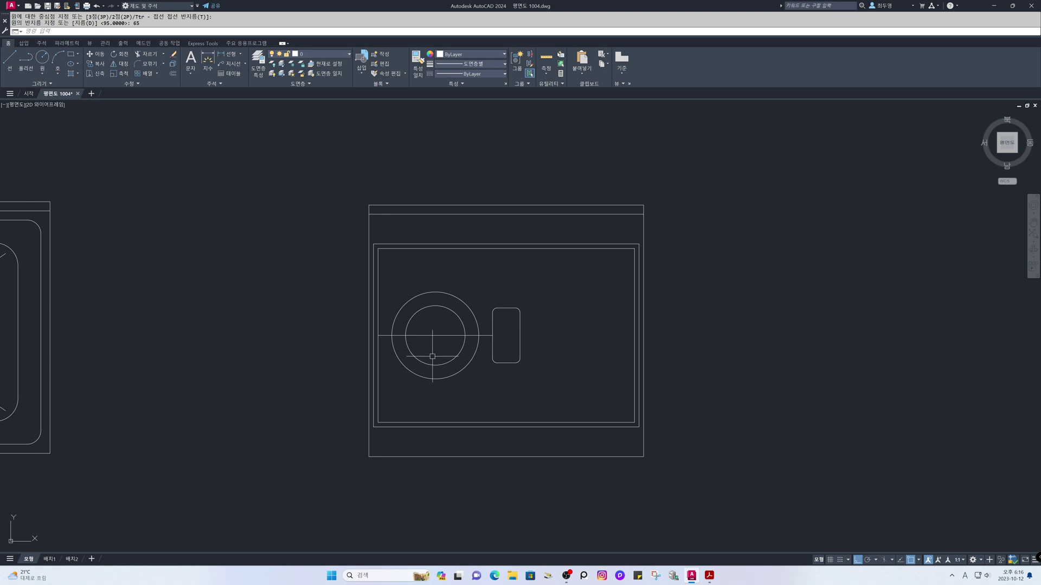
Erase the horizontal helper line running through the two circles
{"action": "type", "text": "e"}
{"action": "key", "text": "Return"}
{"action": "left_click", "coordinate": [430, 337]}
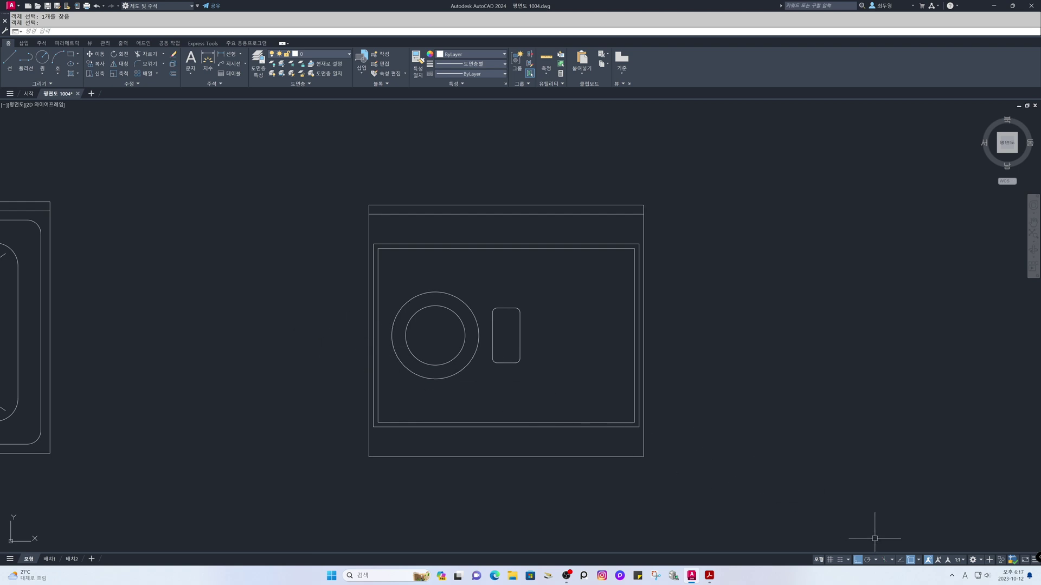
Turn on the Center object snap and turn off the Midpoint object snap in the drafting settings
{"action": "right_click", "coordinate": [911, 563]}
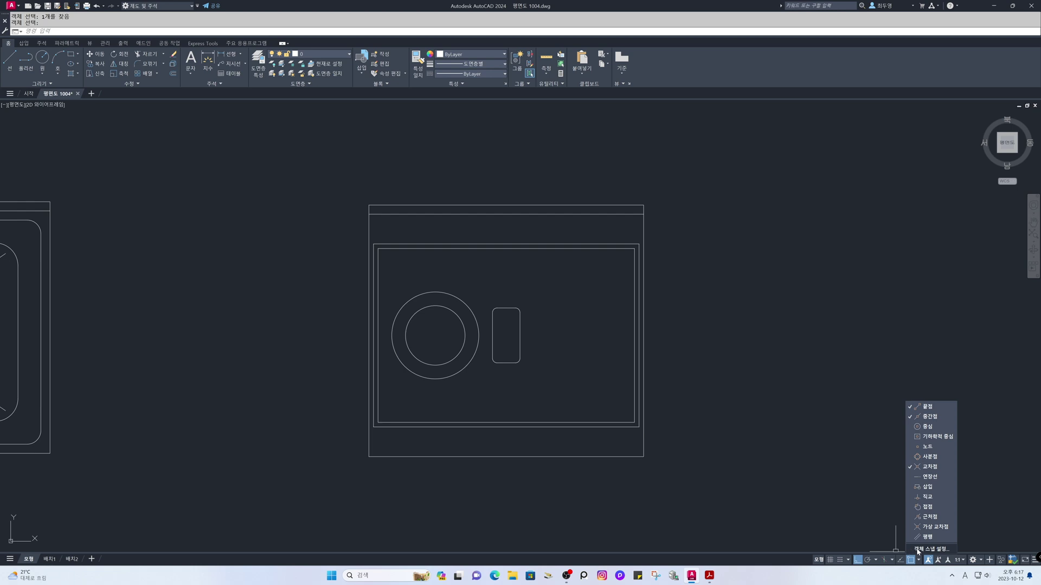
{"action": "left_click", "coordinate": [921, 549]}
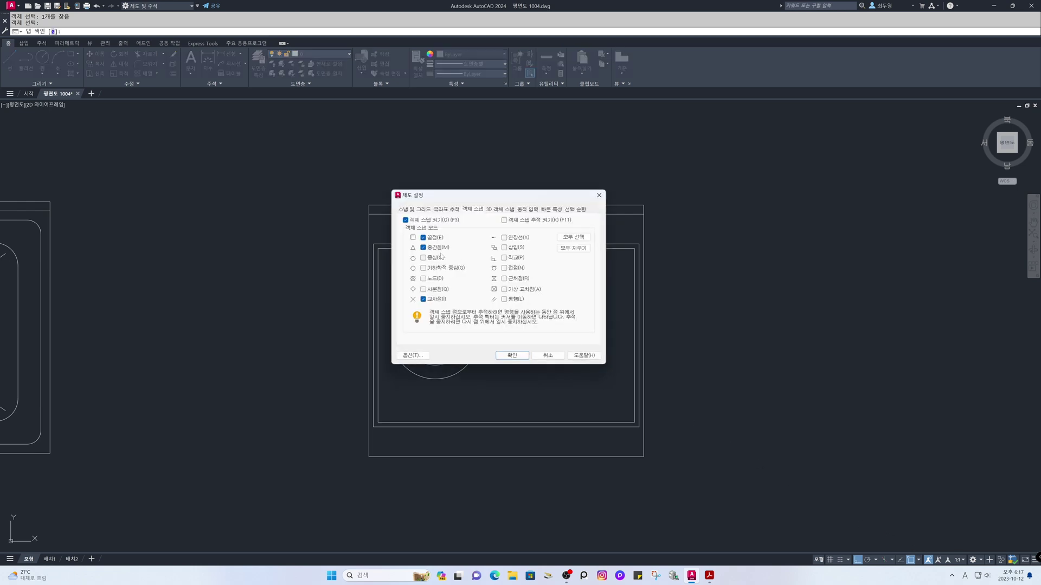
{"action": "left_click", "coordinate": [424, 258]}
{"action": "left_click", "coordinate": [494, 355]}
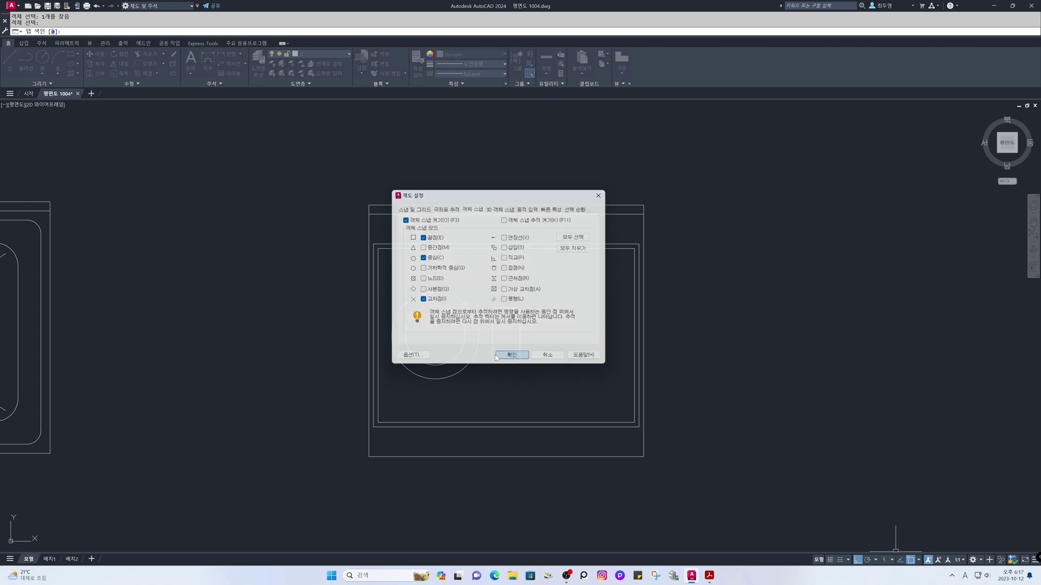
Draw a construction line at 135 degrees through the centre of the two concentric circles
{"action": "type", "text": "XL"}
{"action": "key", "text": "Return"}
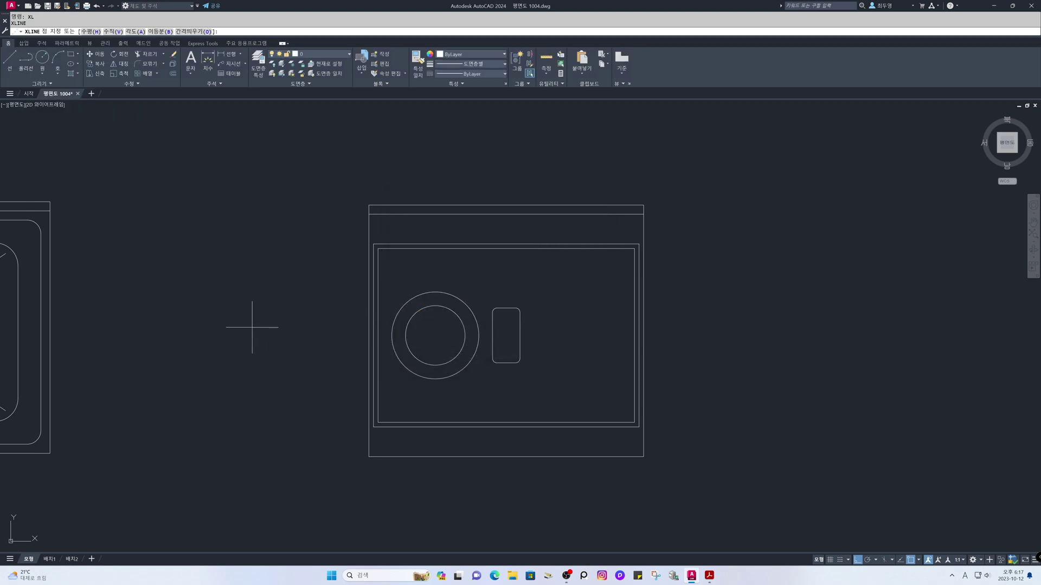
{"action": "left_click", "coordinate": [135, 33]}
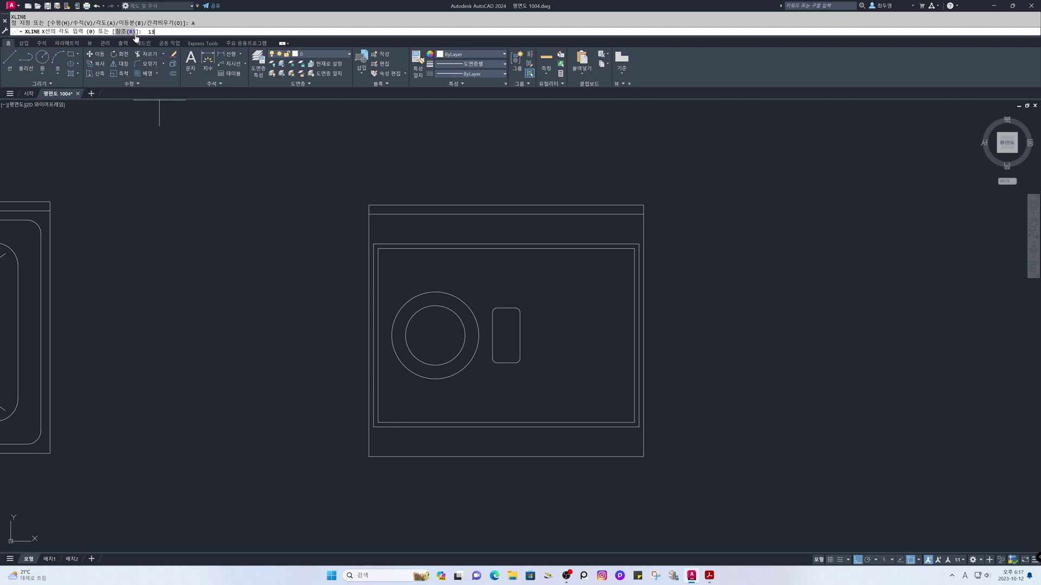
{"action": "key", "text": "Return"}
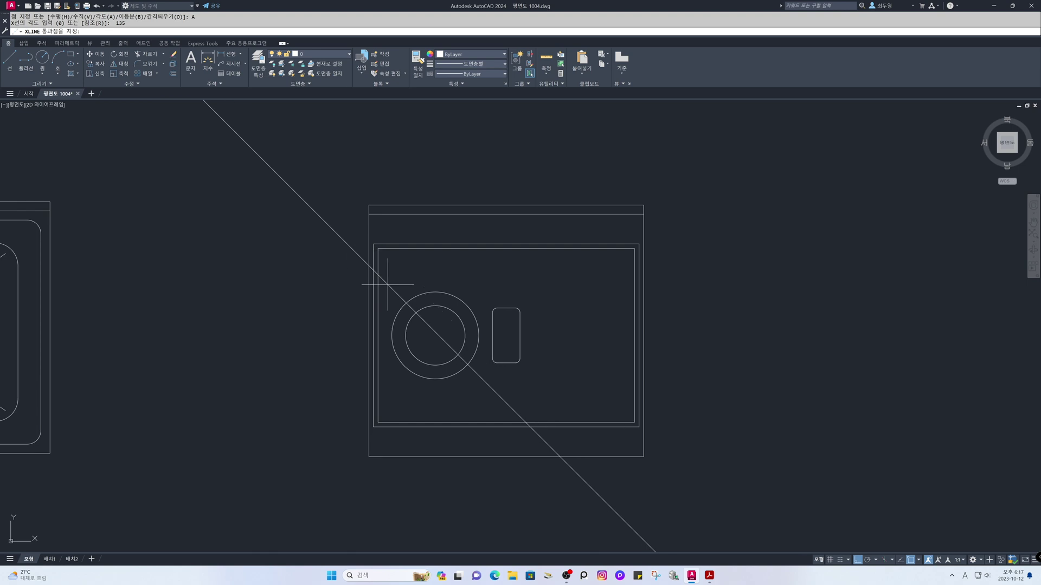
{"action": "left_click", "coordinate": [434, 336]}
{"action": "key", "text": "Return"}
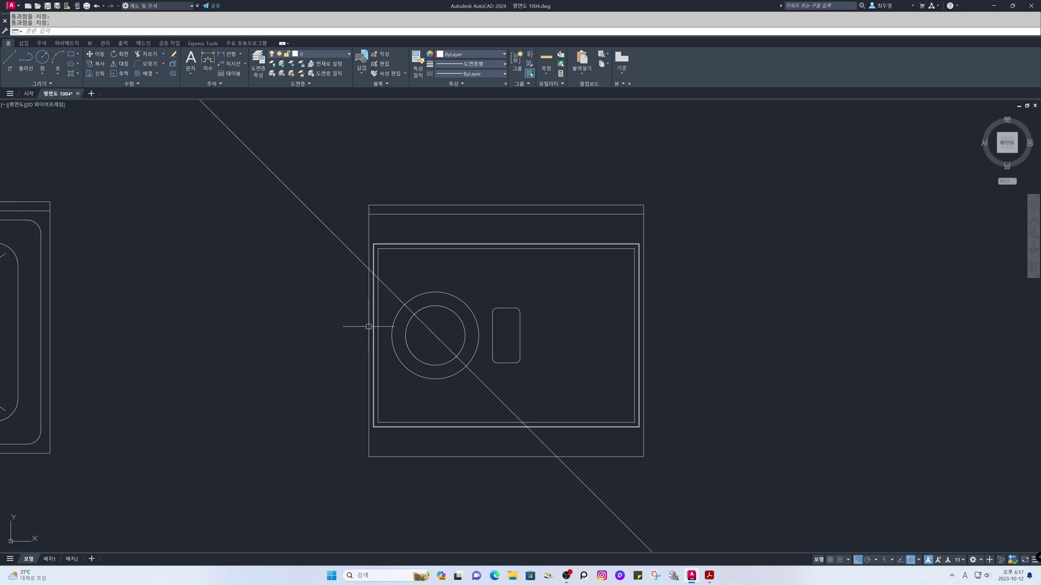
With object snap off, offset the 135-degree construction line by 5 to both sides
{"action": "type", "text": "z"}
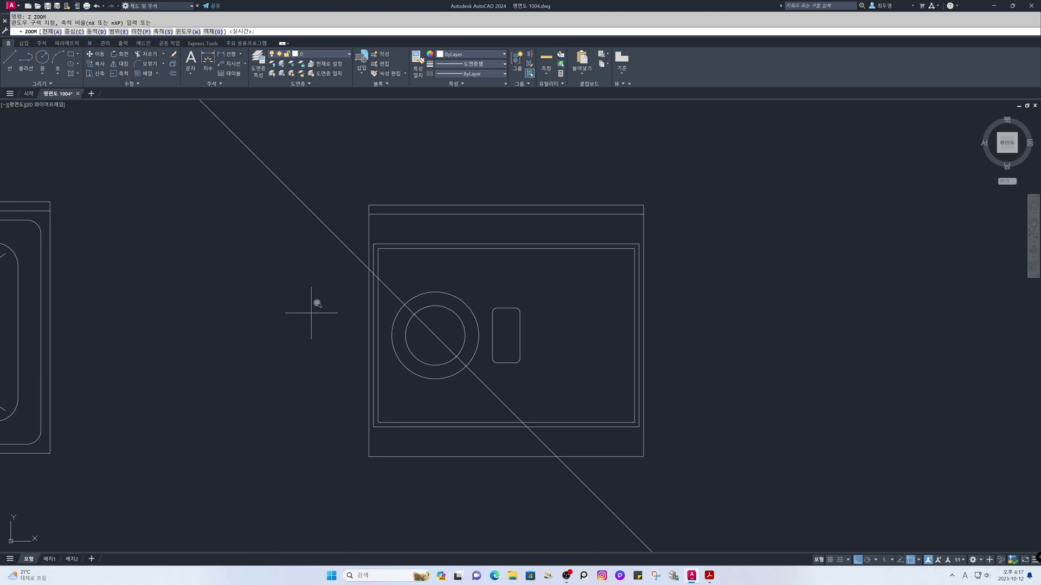
{"action": "key", "text": "Return"}
{"action": "left_click", "coordinate": [344, 264]}
{"action": "left_click", "coordinate": [527, 408]}
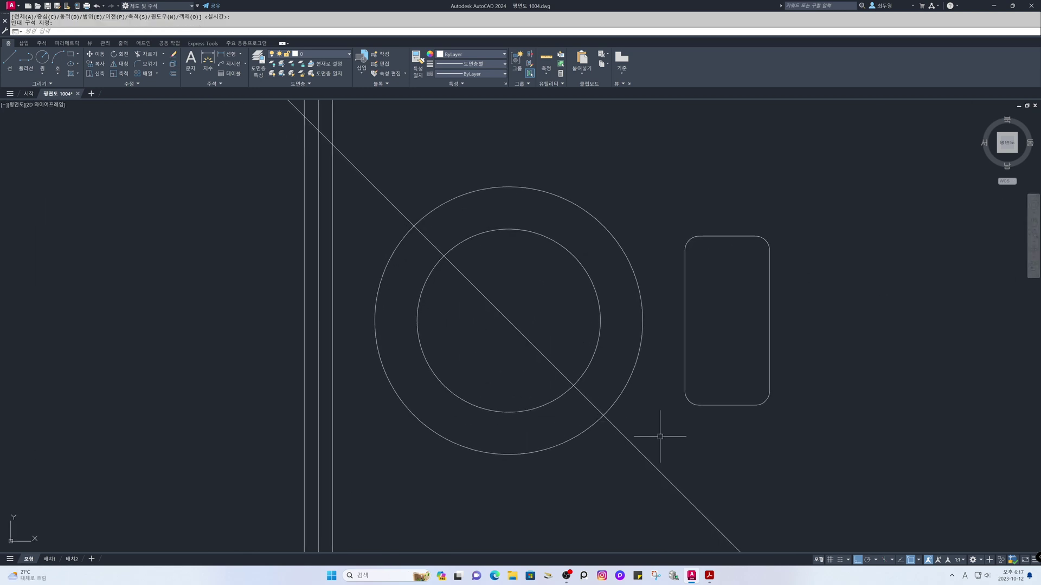
{"action": "key", "text": "F3"}
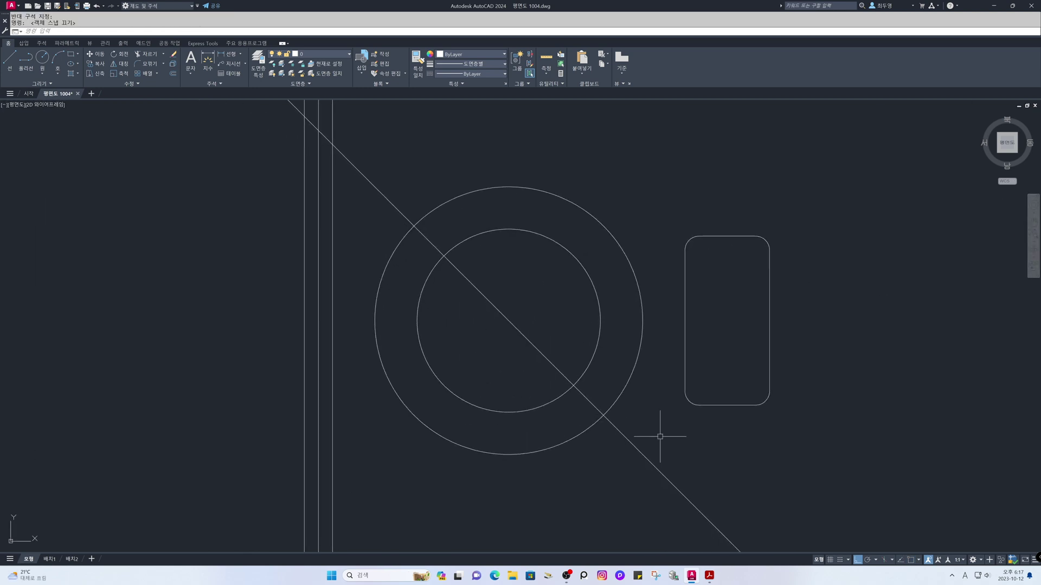
{"action": "type", "text": "o"}
{"action": "key", "text": "Return"}
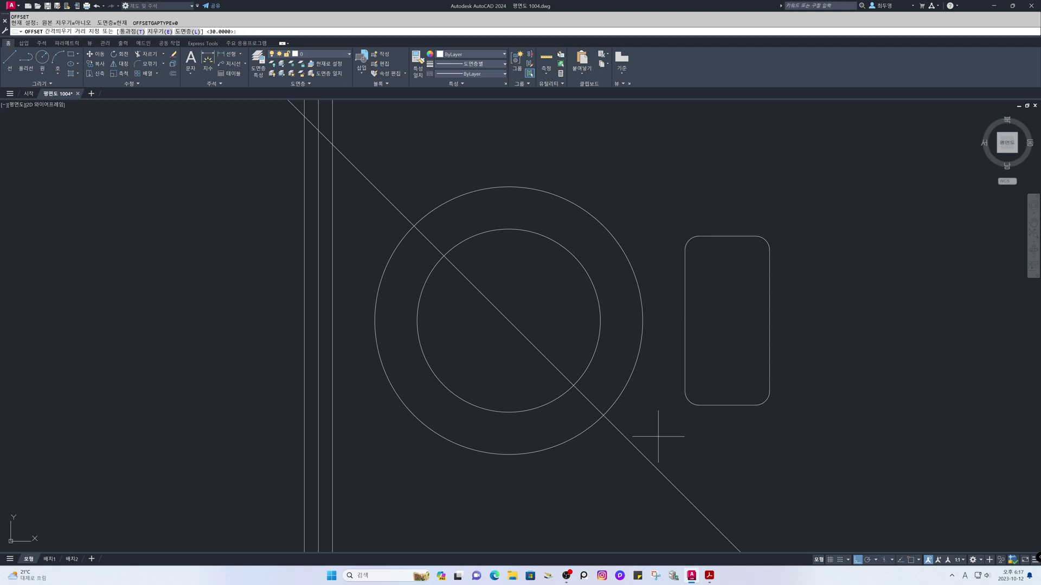
{"action": "type", "text": "5"}
{"action": "key", "text": "Return"}
{"action": "left_click", "coordinate": [639, 445]}
{"action": "left_click", "coordinate": [670, 397]}
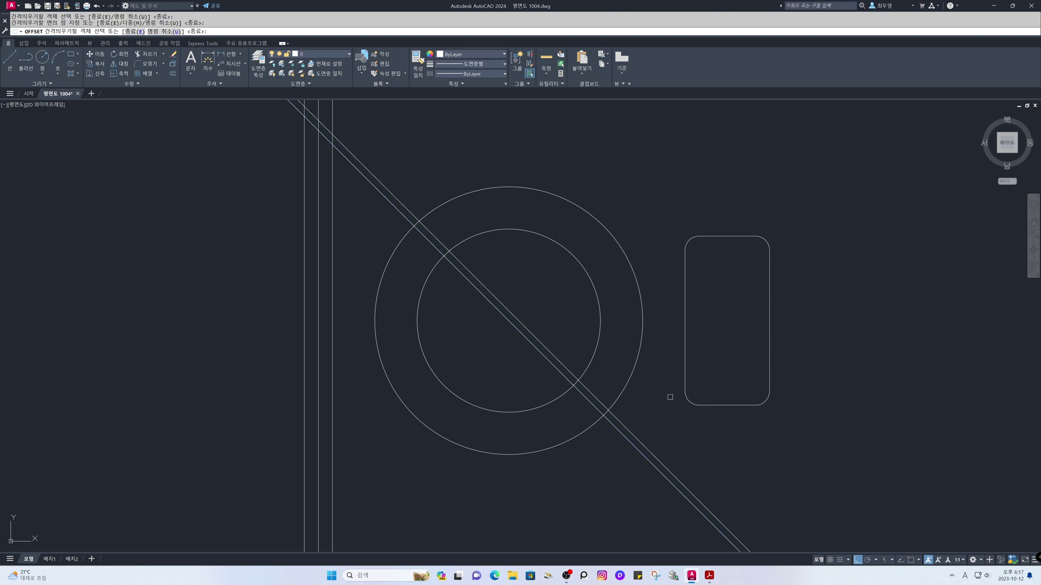
{"action": "left_click", "coordinate": [639, 451]}
{"action": "left_click", "coordinate": [585, 489]}
{"action": "key", "text": "Return"}
With object snap on, draw 45-degree construction lines through the upper-left intersections of the middle diagonal with the outer and inner circles
{"action": "type", "text": "XL"}
{"action": "key", "text": "Return"}
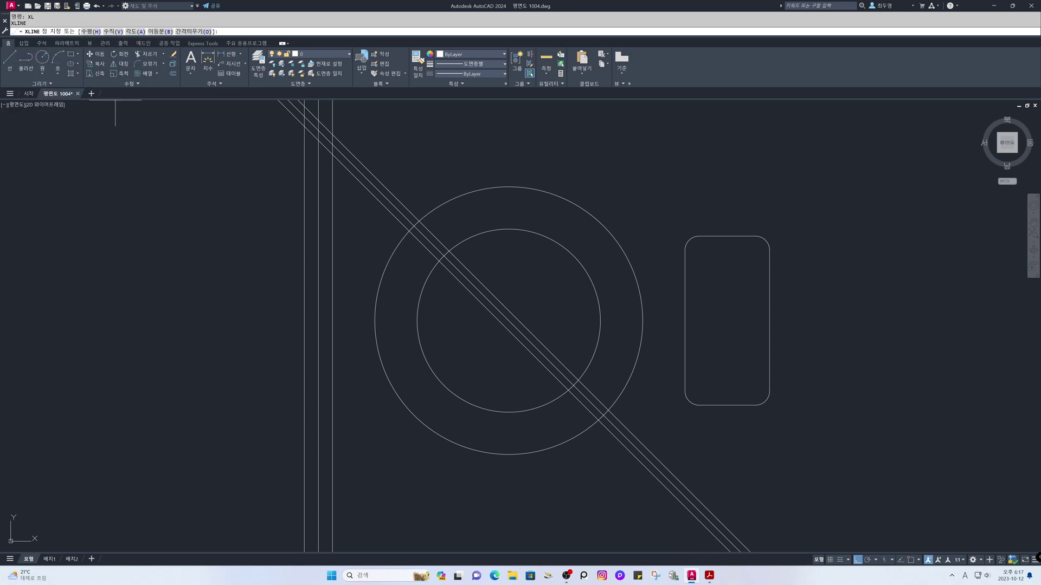
{"action": "left_click", "coordinate": [134, 31]}
{"action": "type", "text": "4"}
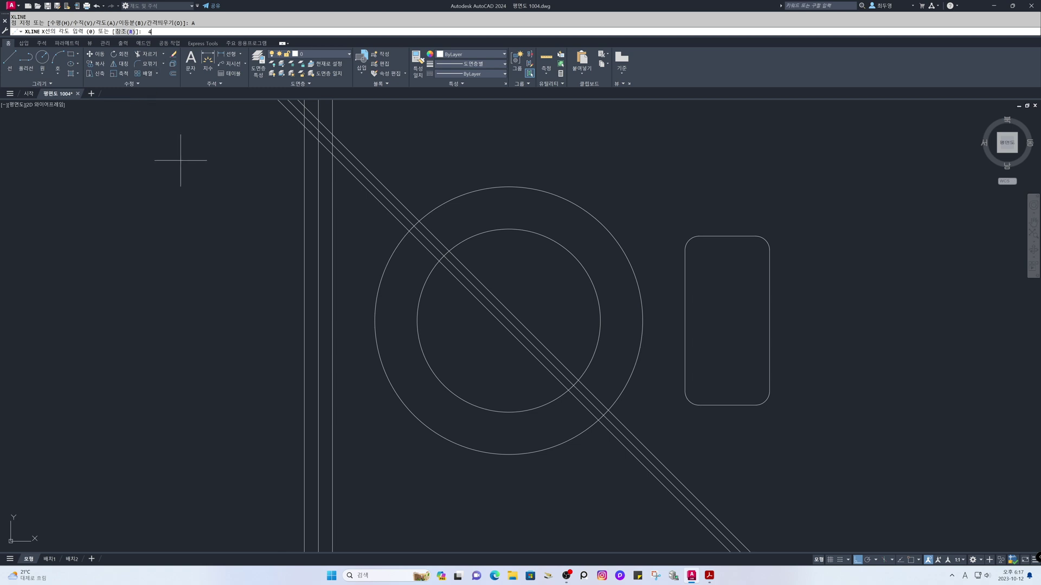
{"action": "type", "text": "5"}
{"action": "key", "text": "Return"}
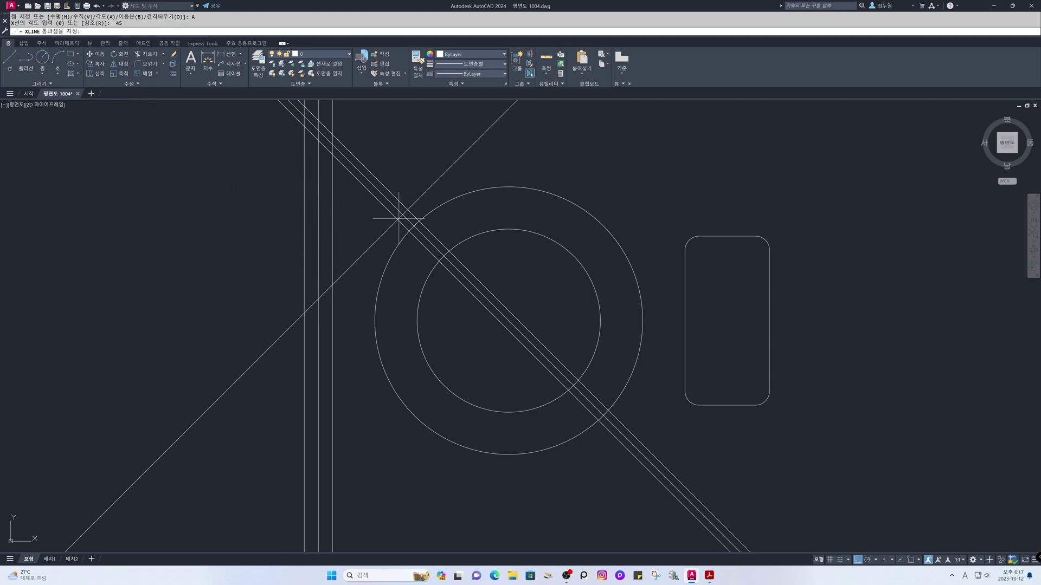
{"action": "key", "text": "F3"}
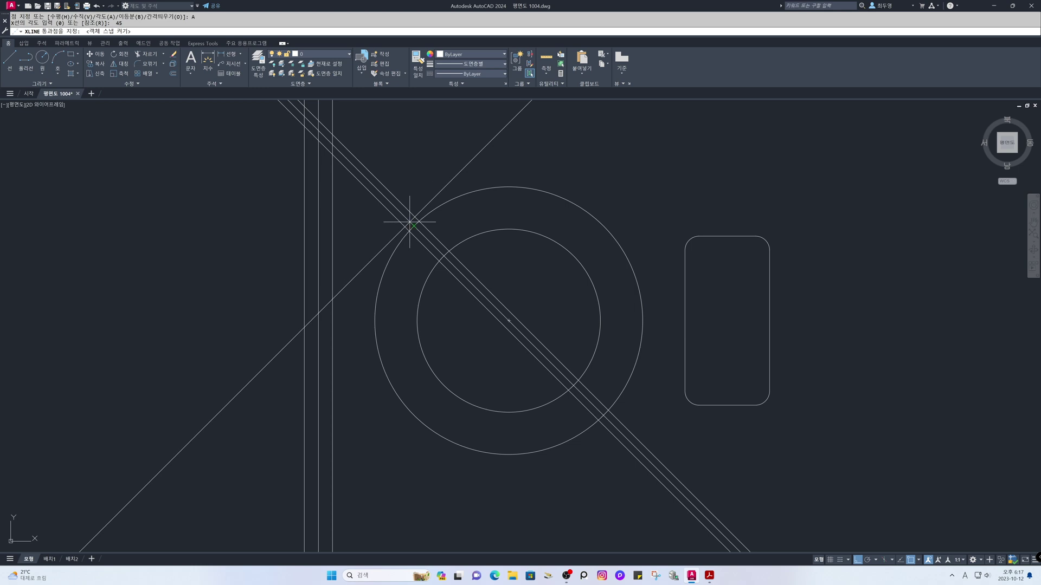
{"action": "left_click", "coordinate": [414, 226]}
{"action": "left_click", "coordinate": [445, 253]}
{"action": "key", "text": "Return"}
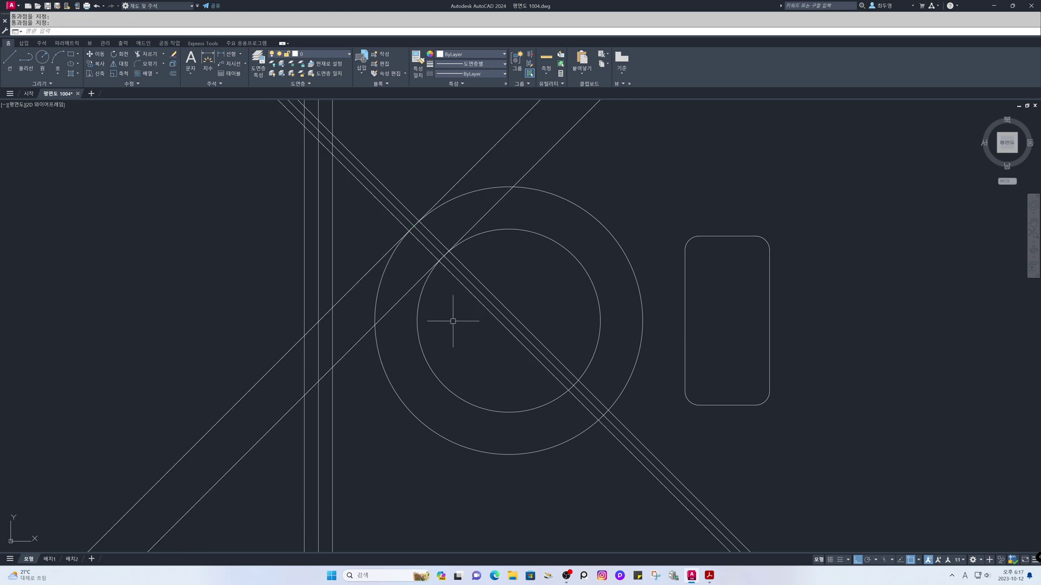
Erase the middle one of the three parallel 135-degree construction lines
{"action": "type", "text": "e"}
{"action": "key", "text": "Return"}
{"action": "left_click", "coordinate": [433, 244]}
{"action": "key", "text": "Return"}
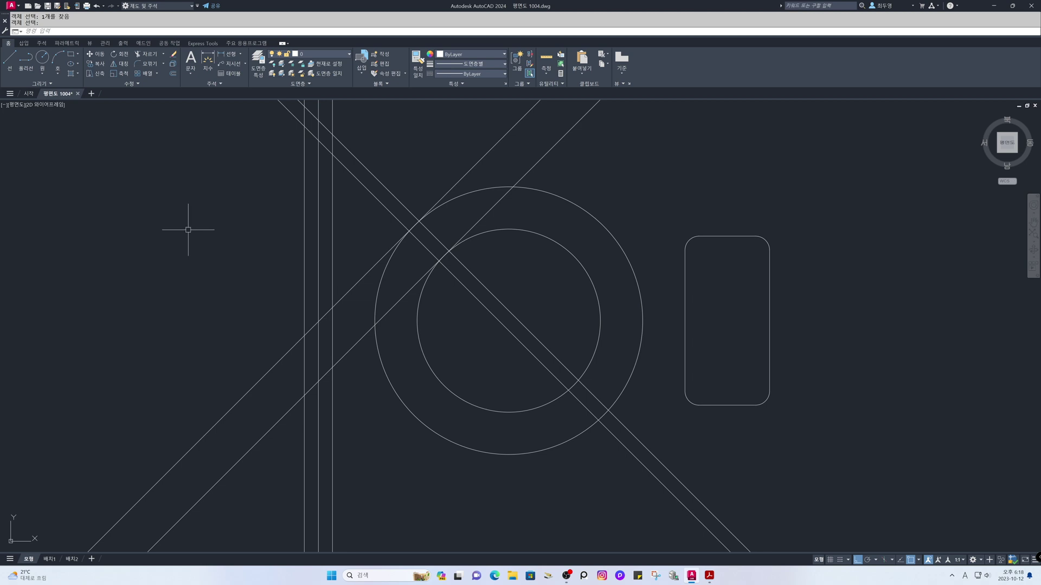
Offset the two 45-degree construction lines by 15, the outer one away from the circles' centre and the inner one towards it
{"action": "type", "text": "o"}
{"action": "key", "text": "Return"}
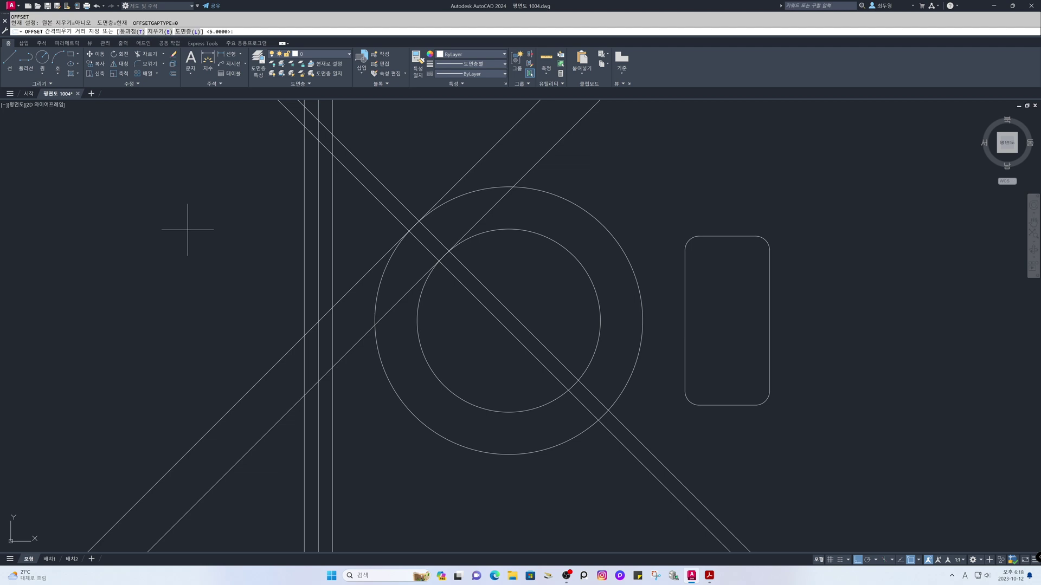
{"action": "type", "text": "15"}
{"action": "key", "text": "Return"}
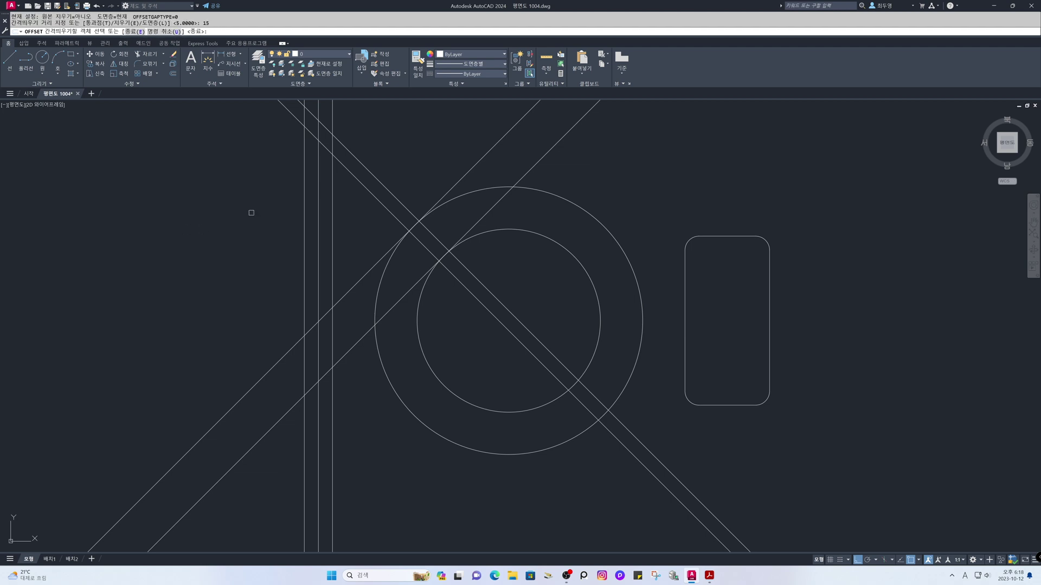
{"action": "left_click", "coordinate": [456, 180]}
{"action": "left_click", "coordinate": [455, 180]}
{"action": "left_click", "coordinate": [418, 158]}
{"action": "left_click", "coordinate": [479, 220]}
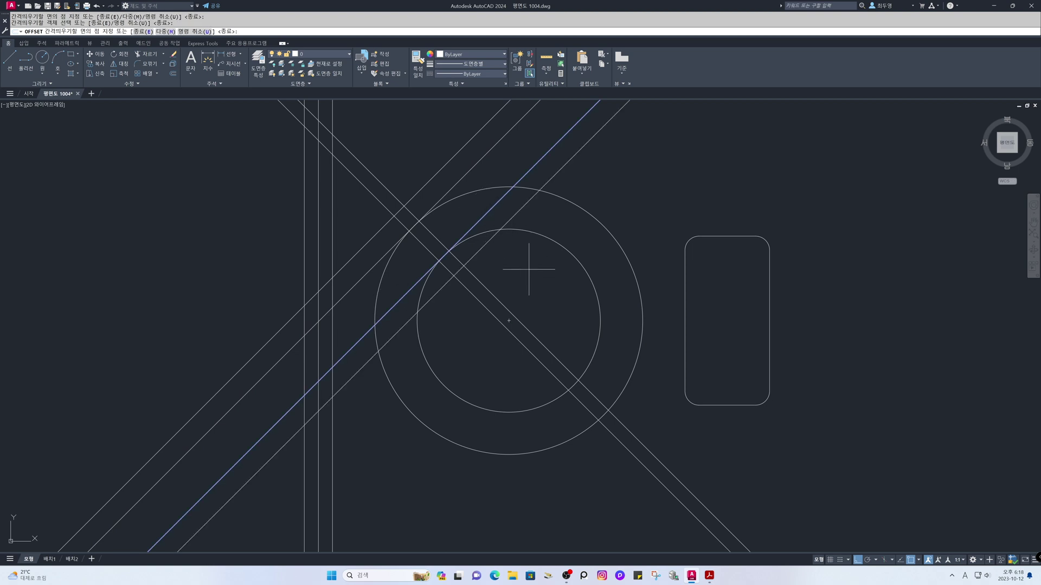
{"action": "key", "text": "Escape"}
Erase the two original 45-degree construction lines, keeping their offset copies
{"action": "type", "text": "e"}
{"action": "key", "text": "Return"}
{"action": "left_click", "coordinate": [489, 210]}
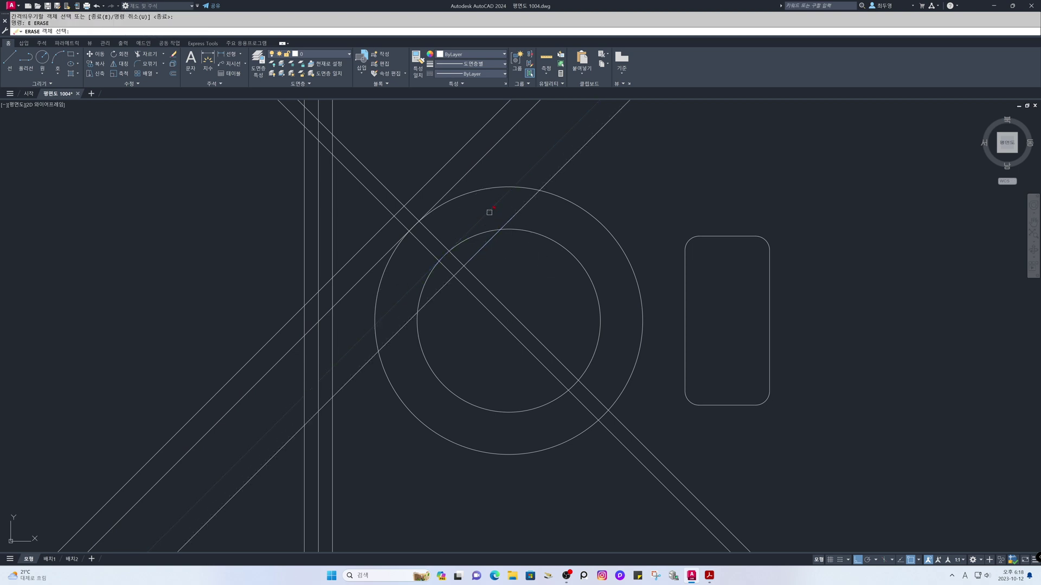
{"action": "left_click", "coordinate": [458, 184]}
{"action": "key", "text": "Return"}
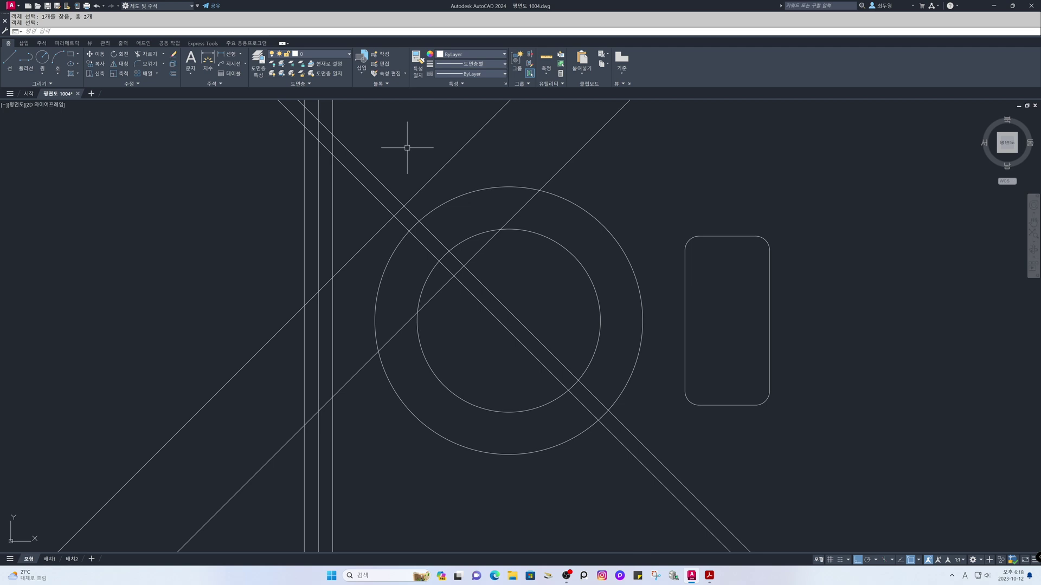
Turn off ortho mode and measure the length and width of the narrow bar enclosed by the construction lines
{"action": "key", "text": "F8"}
{"action": "type", "text": "di"}
{"action": "key", "text": "Return"}
{"action": "left_click", "coordinate": [404, 206]}
{"action": "left_click", "coordinate": [464, 262]}
{"action": "key", "text": "Return"}
{"action": "left_click", "coordinate": [464, 266]}
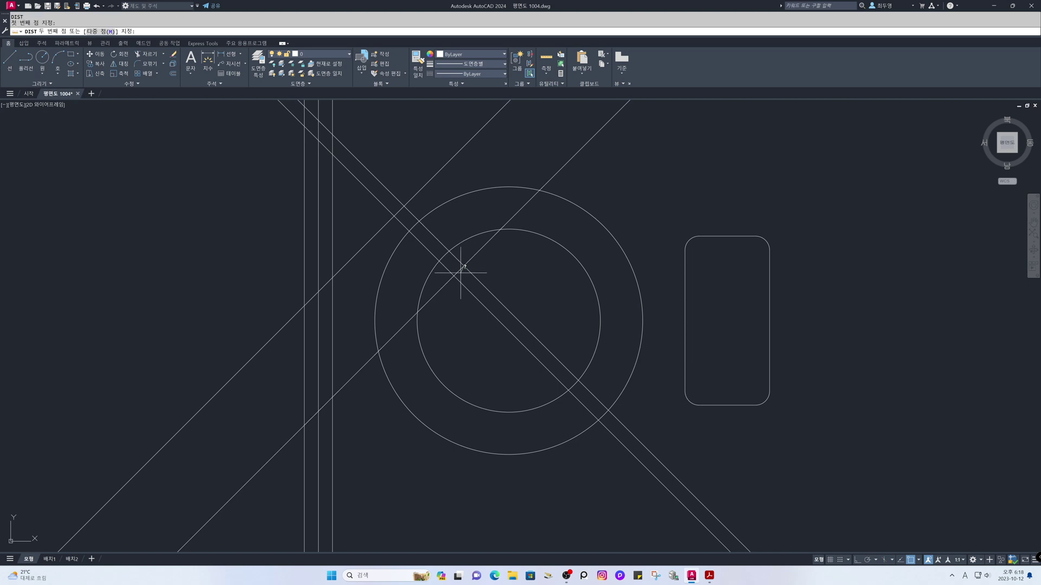
{"action": "left_click", "coordinate": [461, 272]}
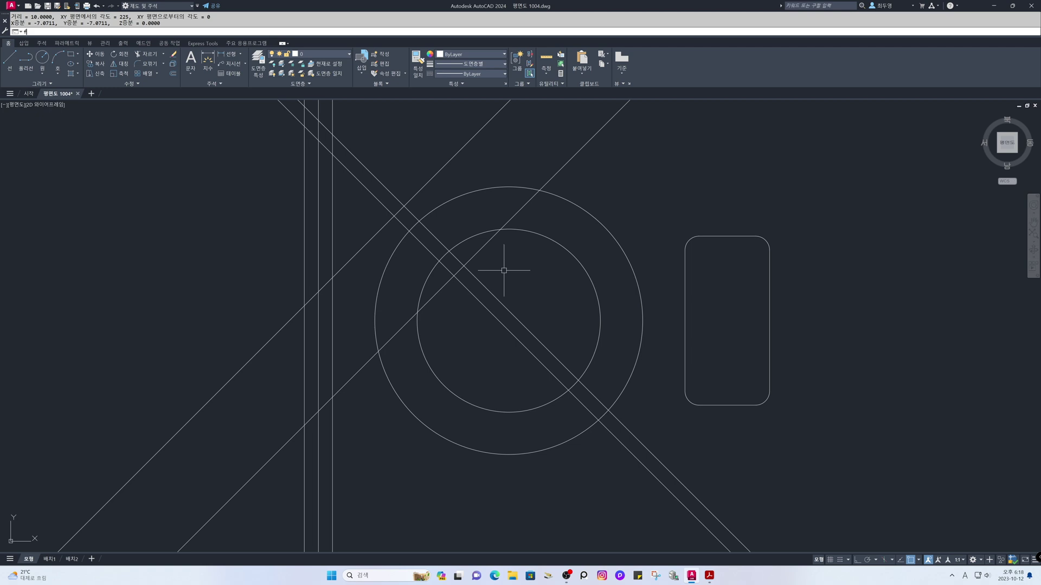
Fillet the four crossing construction lines with radius 0 in multiple mode to form a closed narrow diagonal bar
{"action": "type", "text": "f"}
{"action": "key", "text": "space"}
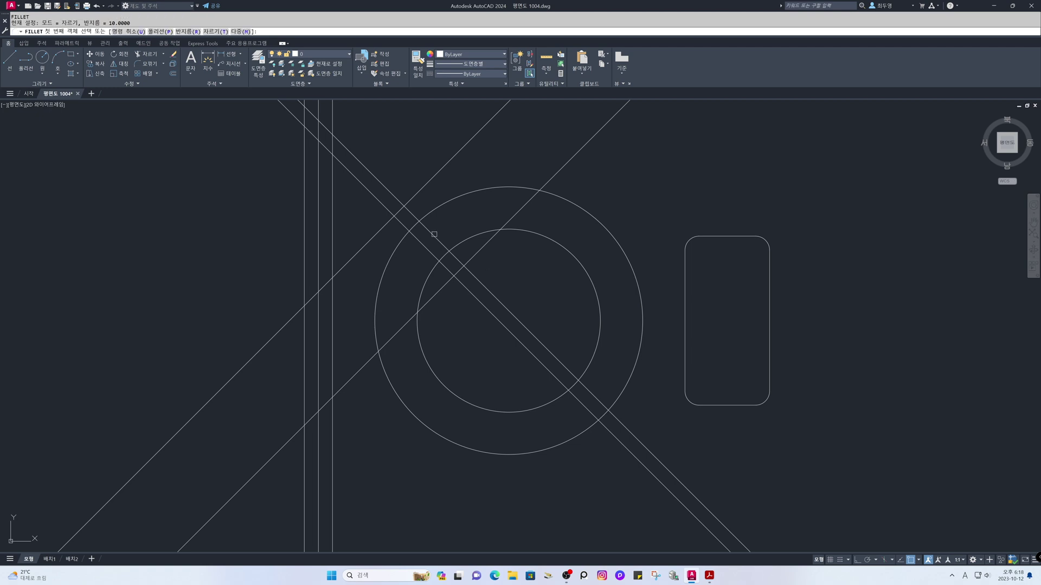
{"action": "left_click", "coordinate": [188, 31]}
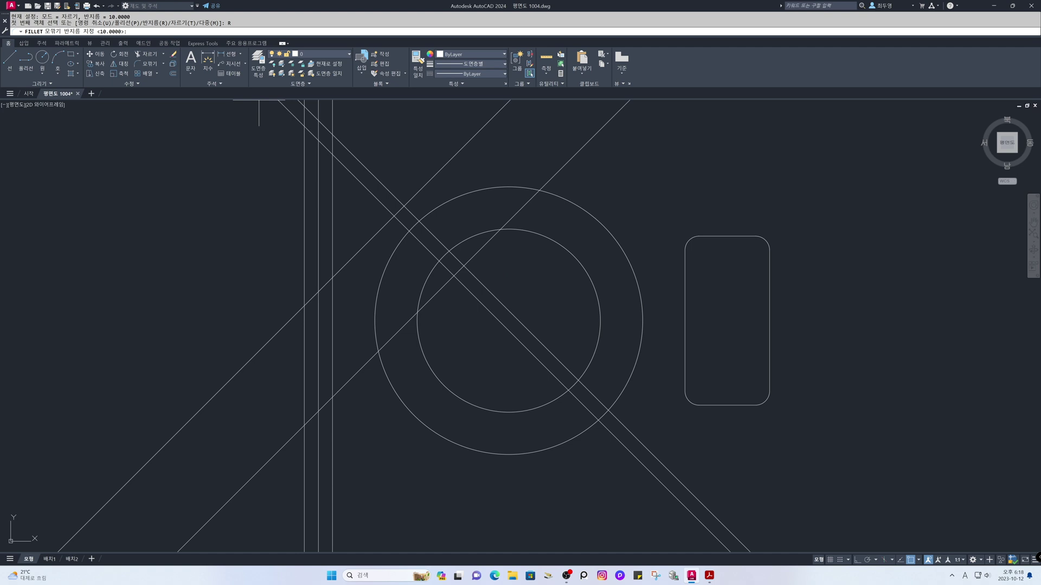
{"action": "type", "text": "0"}
{"action": "key", "text": "Return"}
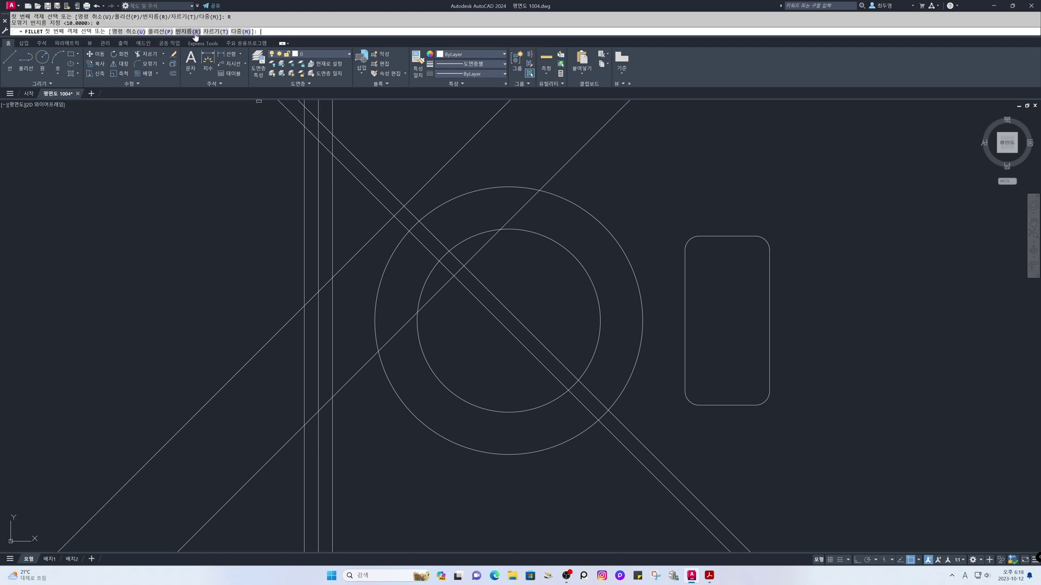
{"action": "left_click", "coordinate": [237, 31]}
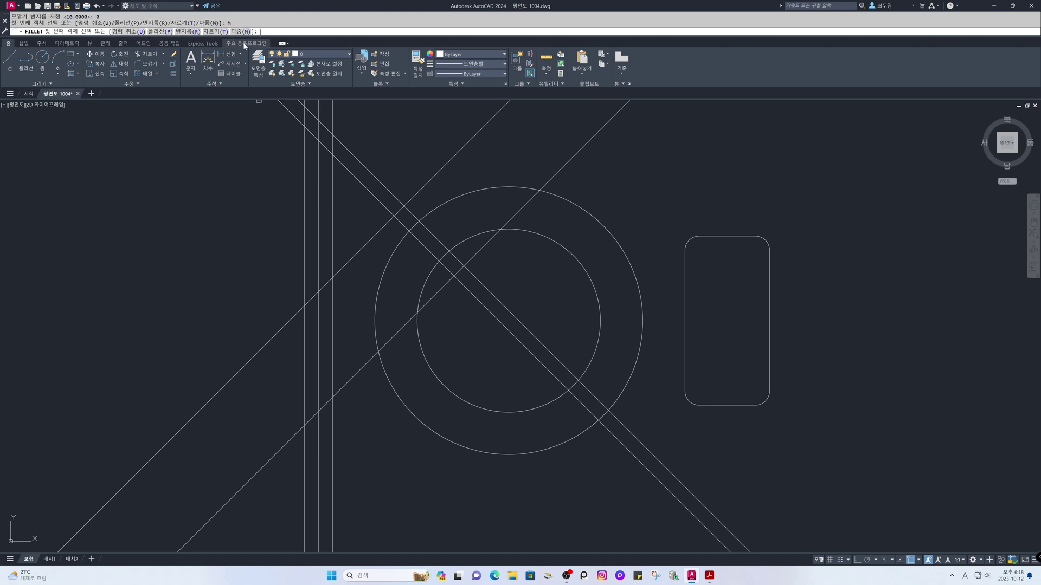
{"action": "left_click", "coordinate": [402, 222]}
{"action": "left_click", "coordinate": [400, 213]}
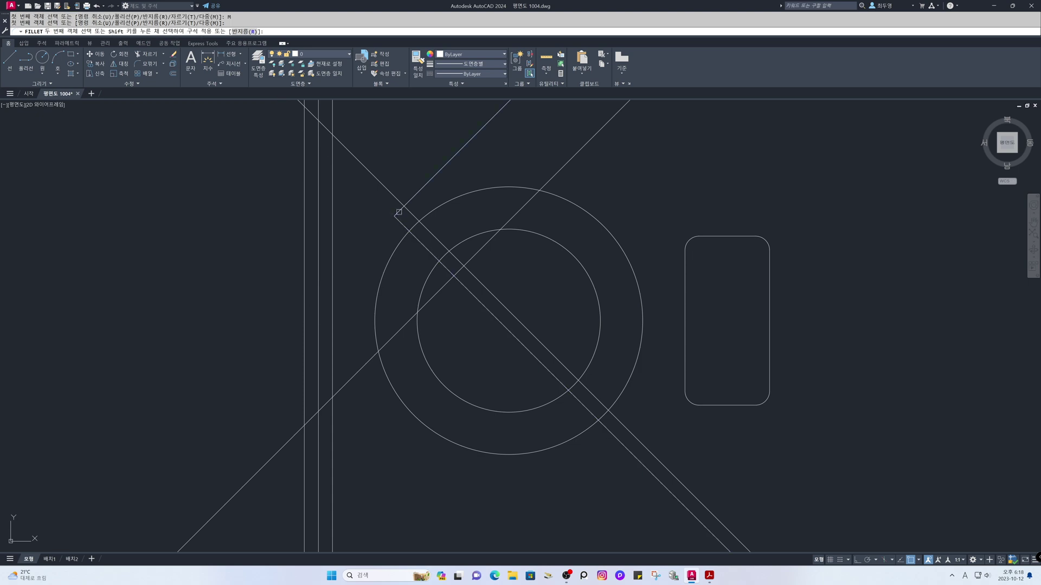
{"action": "left_click", "coordinate": [399, 211]}
{"action": "left_click", "coordinate": [410, 213]}
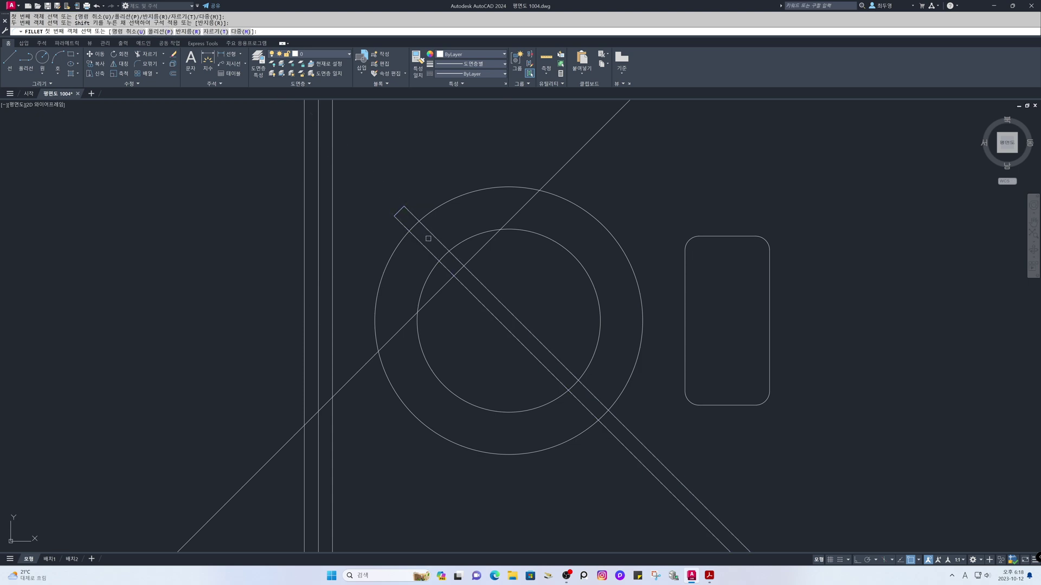
{"action": "left_click", "coordinate": [428, 236]}
{"action": "left_click", "coordinate": [459, 269]}
{"action": "key", "text": "Return"}
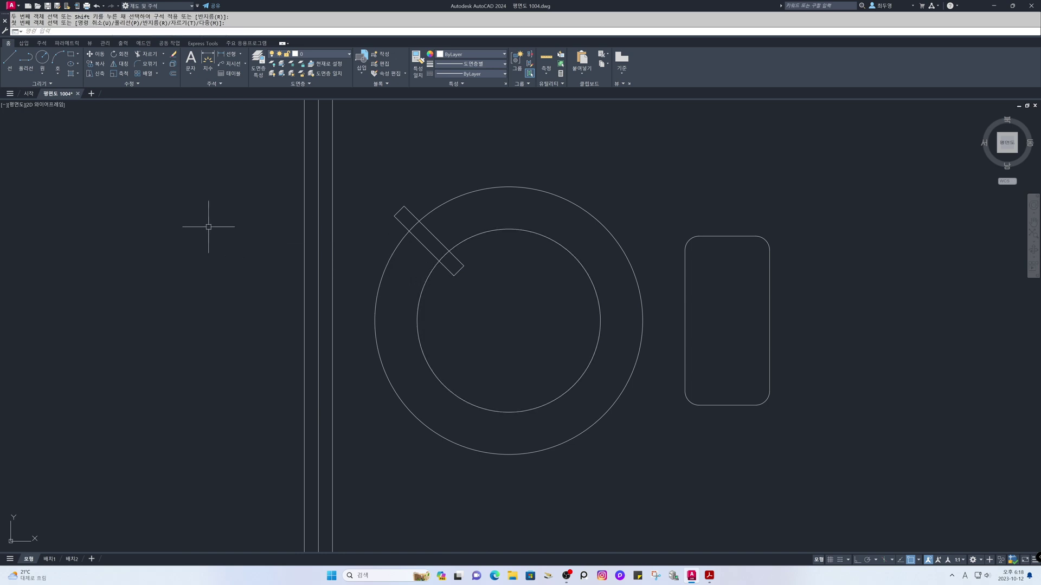
Create a polar array of the diagonal bar with 4 items around the centre of the concentric circles
{"action": "type", "text": "ar"}
{"action": "key", "text": "Return"}
{"action": "left_click", "coordinate": [369, 188]}
{"action": "left_click", "coordinate": [493, 304]}
{"action": "key", "text": "Return"}
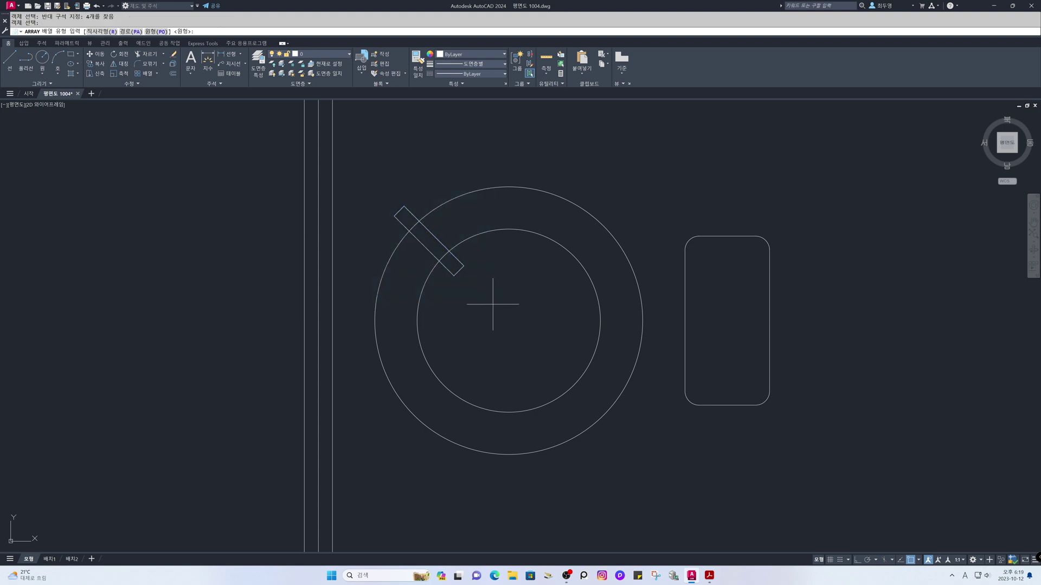
{"action": "left_click", "coordinate": [156, 31]}
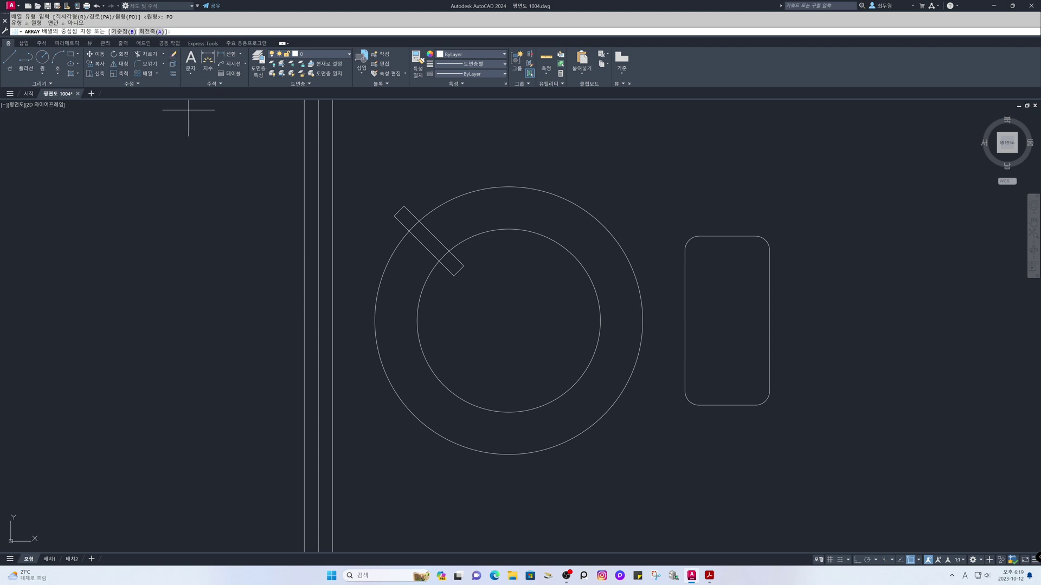
{"action": "left_click", "coordinate": [508, 320]}
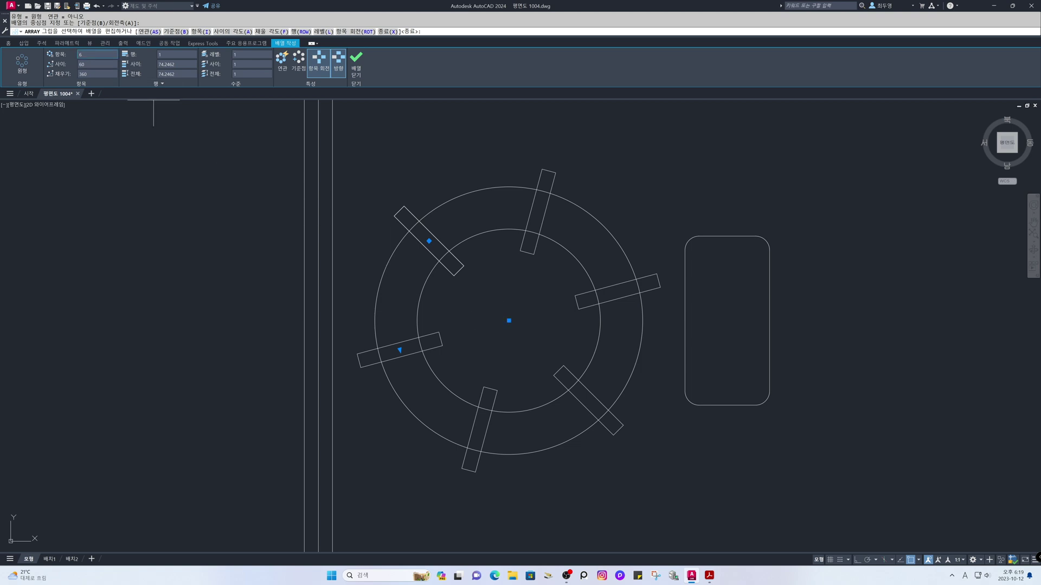
{"action": "type", "text": "4"}
{"action": "key", "text": "Return"}
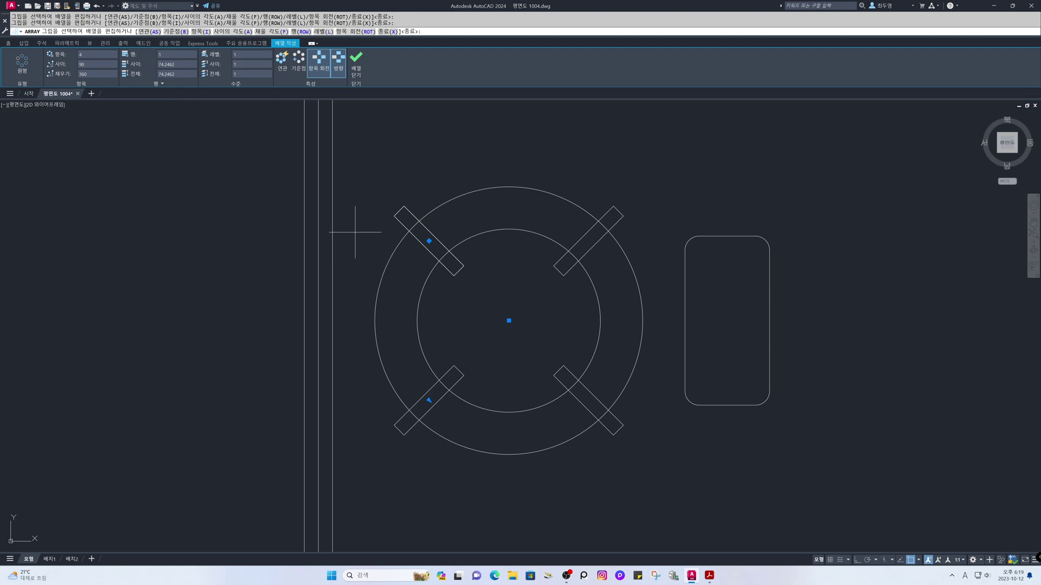
{"action": "left_click", "coordinate": [355, 71]}
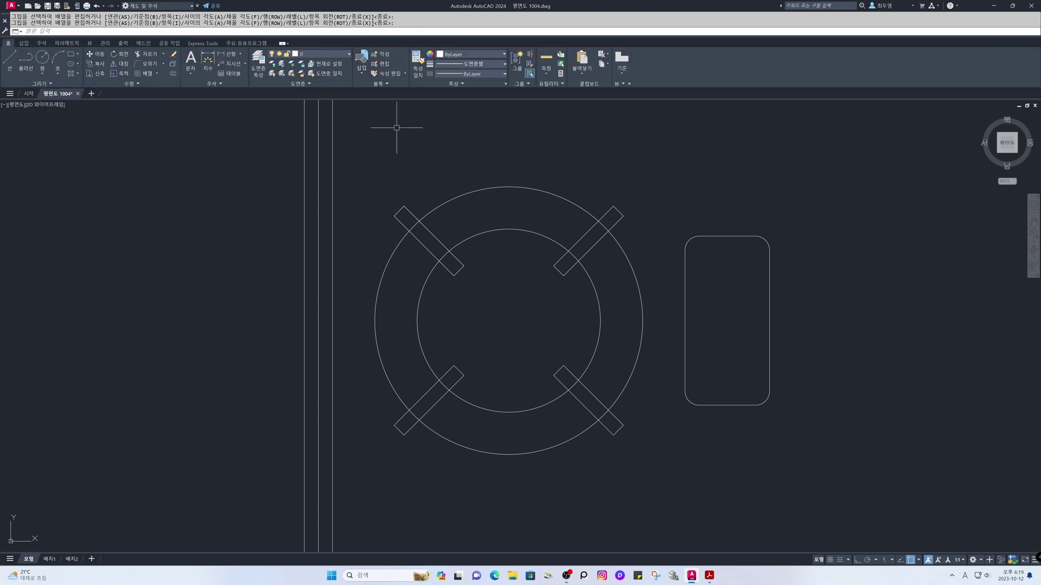
Trim away the parts of both concentric circles that lie inside the four diagonal bars
{"action": "type", "text": "tr"}
{"action": "key", "text": "Return"}
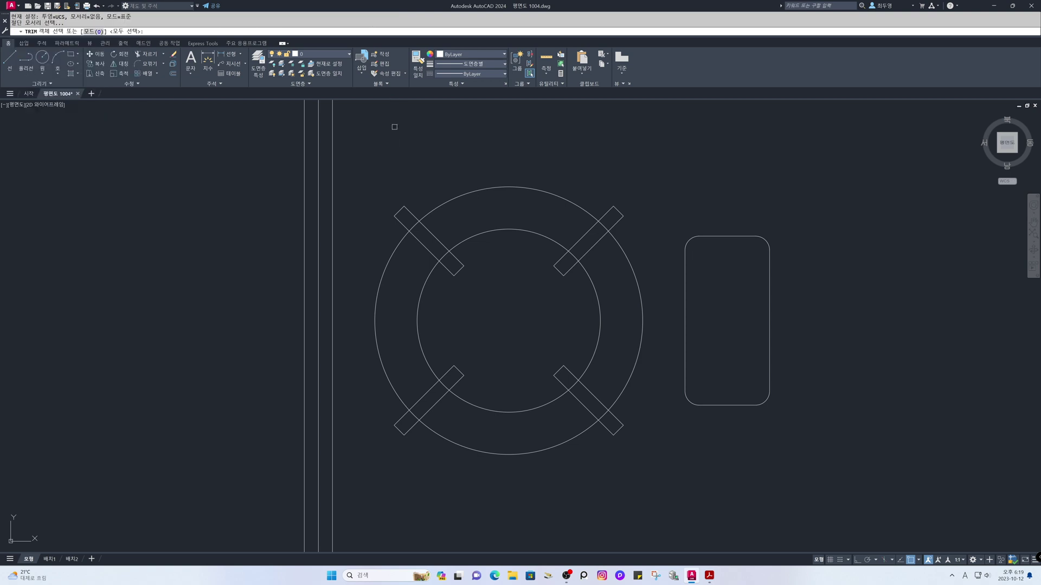
{"action": "key", "text": "Return"}
{"action": "left_click", "coordinate": [411, 227]}
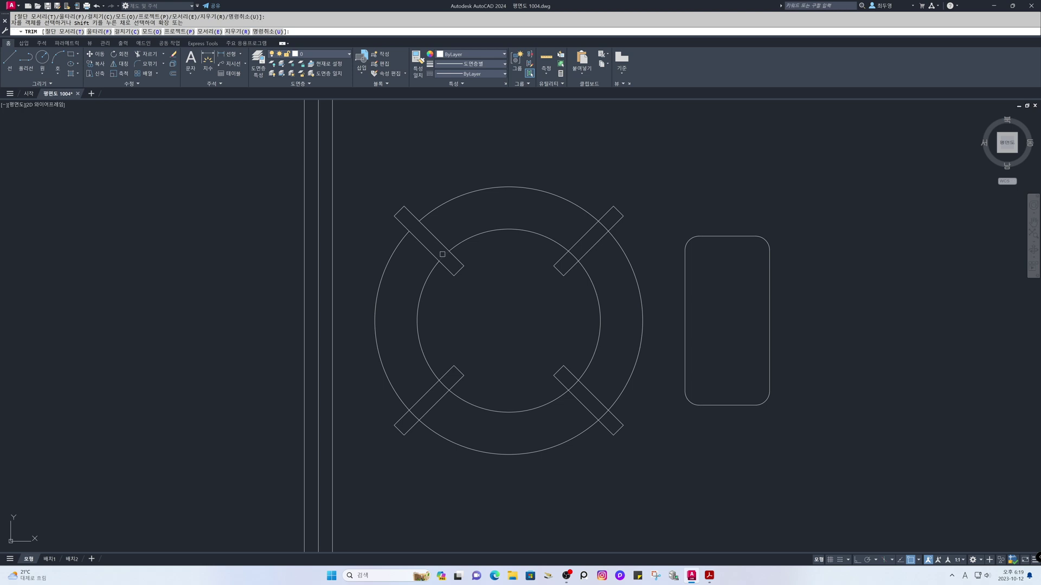
{"action": "left_click", "coordinate": [442, 255]}
{"action": "left_click", "coordinate": [572, 256]}
{"action": "key", "text": "Return"}
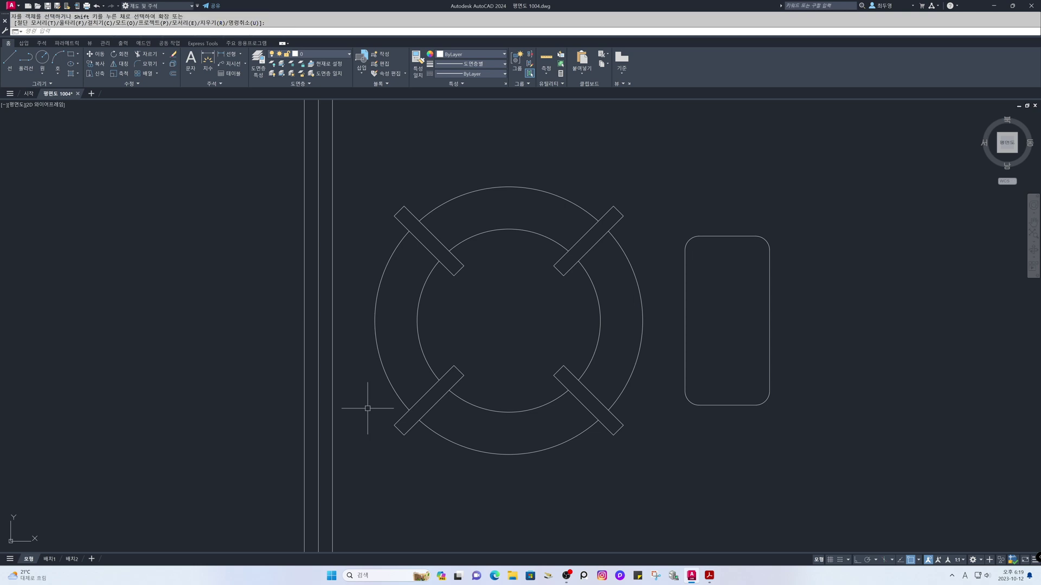
With ortho mode on, draw a vertical construction line from the burner's centre down past the panel's lower edge
{"action": "scroll", "coordinate": [631, 325], "scroll_direction": "down", "scroll_amount": 2}
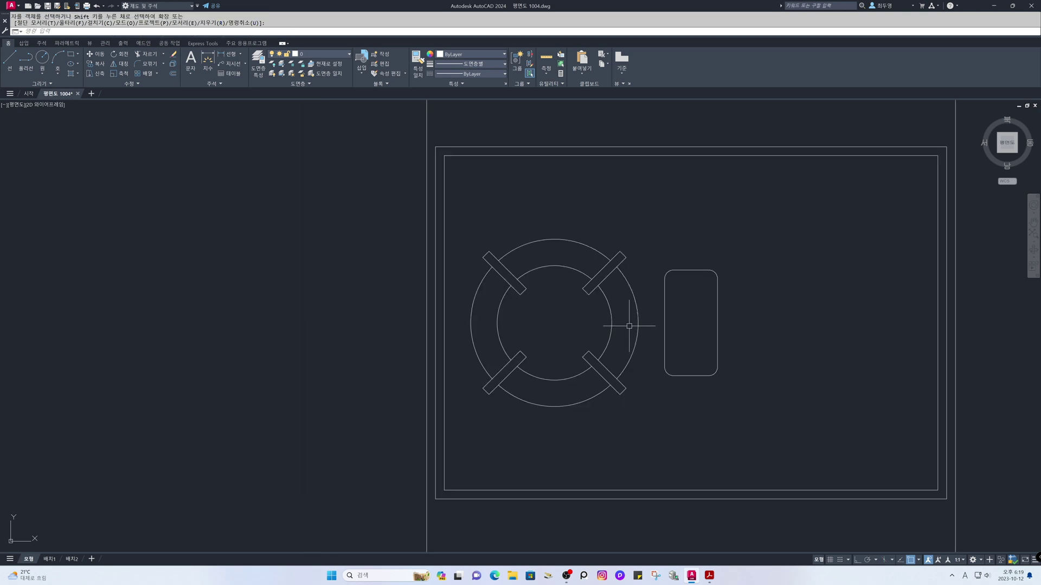
{"action": "scroll", "coordinate": [628, 326], "scroll_direction": "down", "scroll_amount": 2}
{"action": "middle_click_drag", "start_coordinate": [645, 329], "coordinate": [497, 337]}
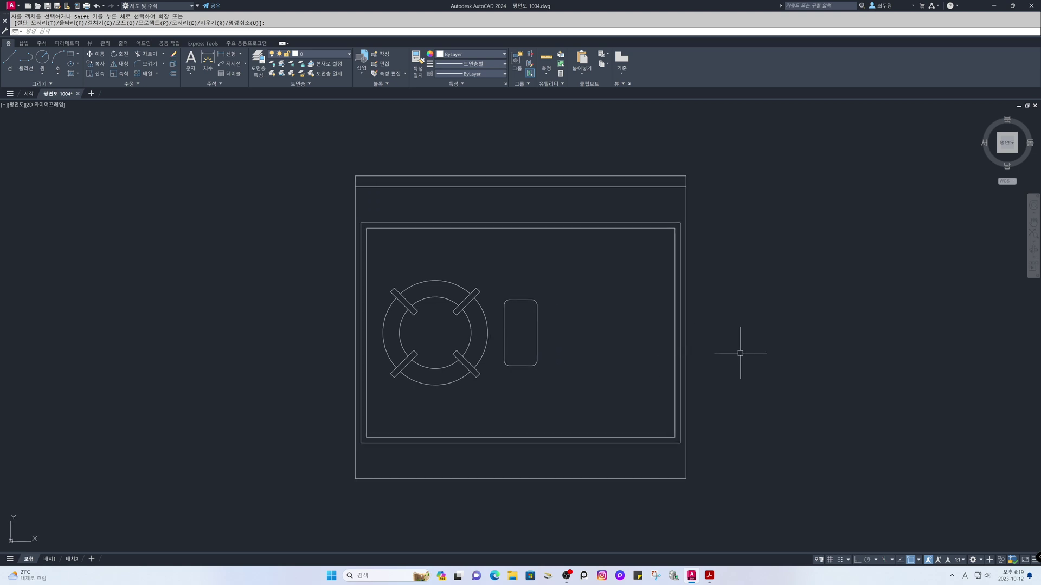
{"action": "key", "text": "Escape"}
{"action": "type", "text": "l"}
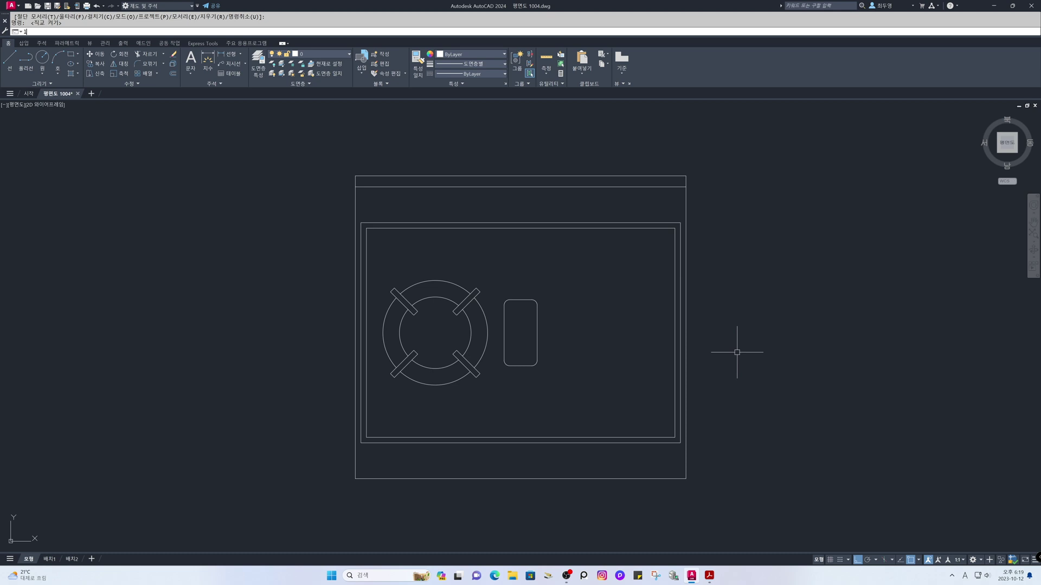
{"action": "key", "text": "Return"}
{"action": "key", "text": "F8"}
{"action": "left_click", "coordinate": [436, 333]}
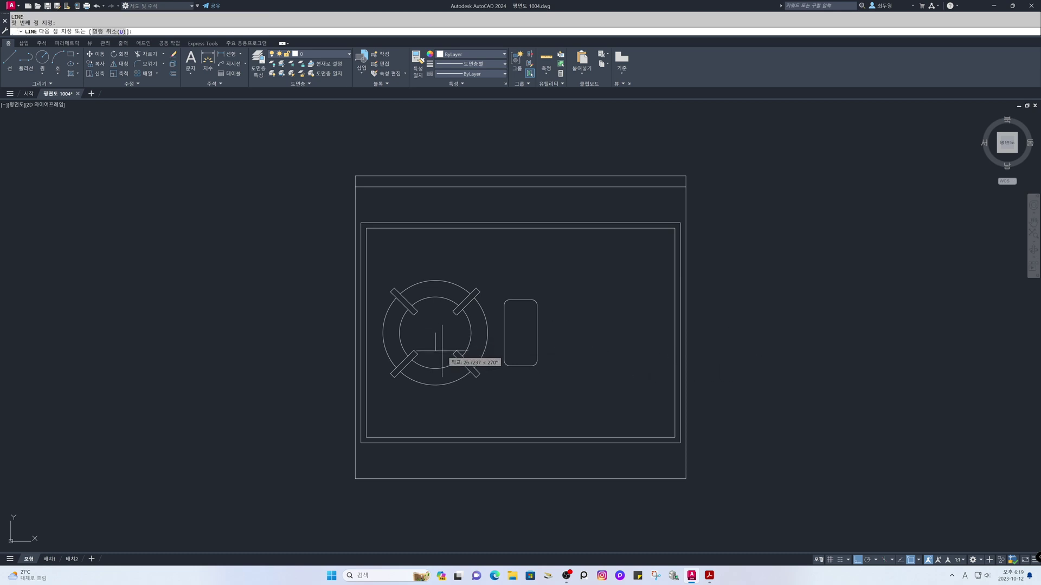
{"action": "left_click", "coordinate": [475, 460]}
{"action": "key", "text": "Return"}
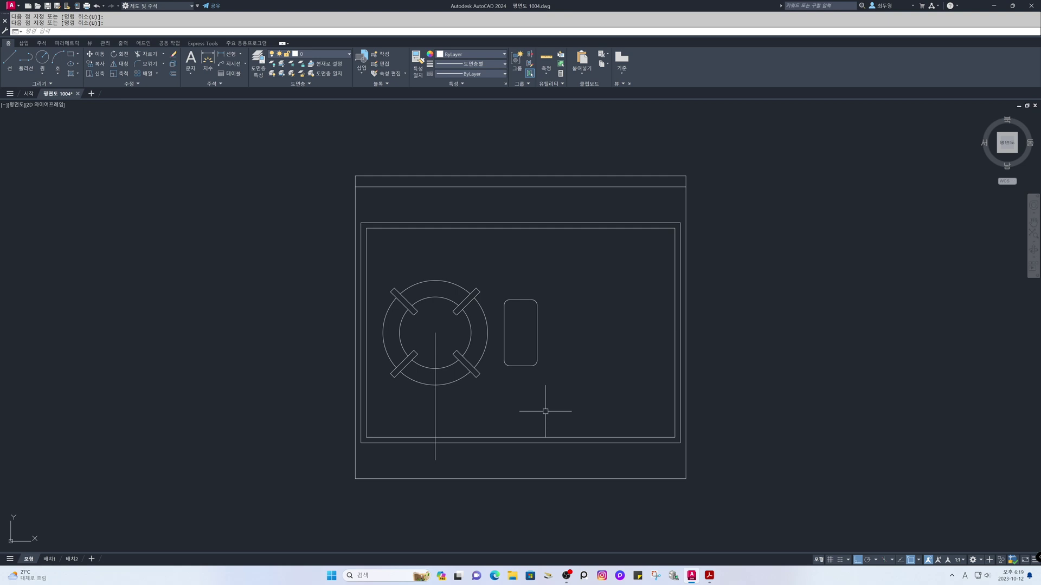
Offset the vertical construction line by 25 to both sides
{"action": "type", "text": "o"}
{"action": "key", "text": "Return"}
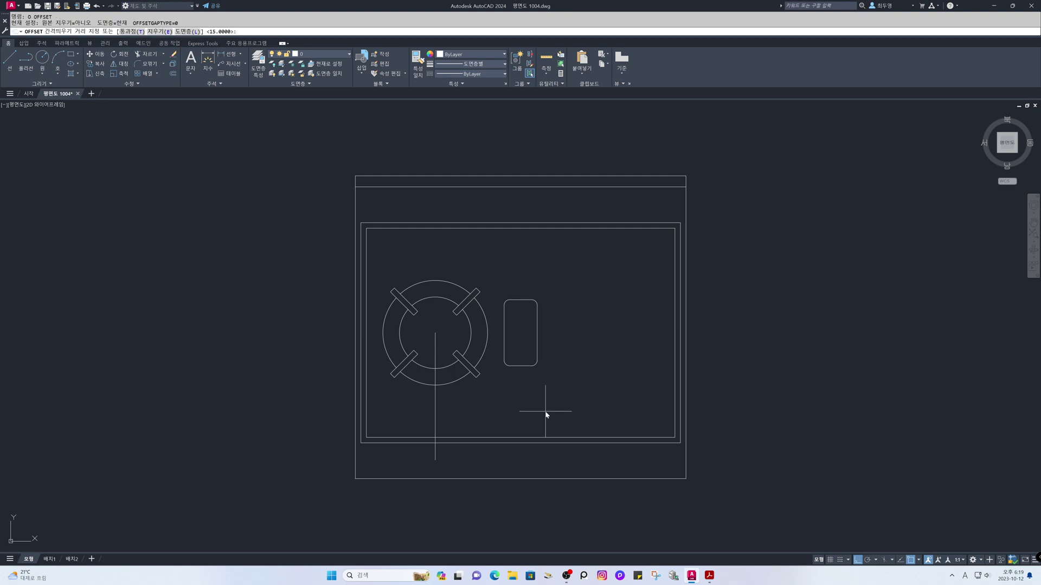
{"action": "type", "text": "25"}
{"action": "key", "text": "Return"}
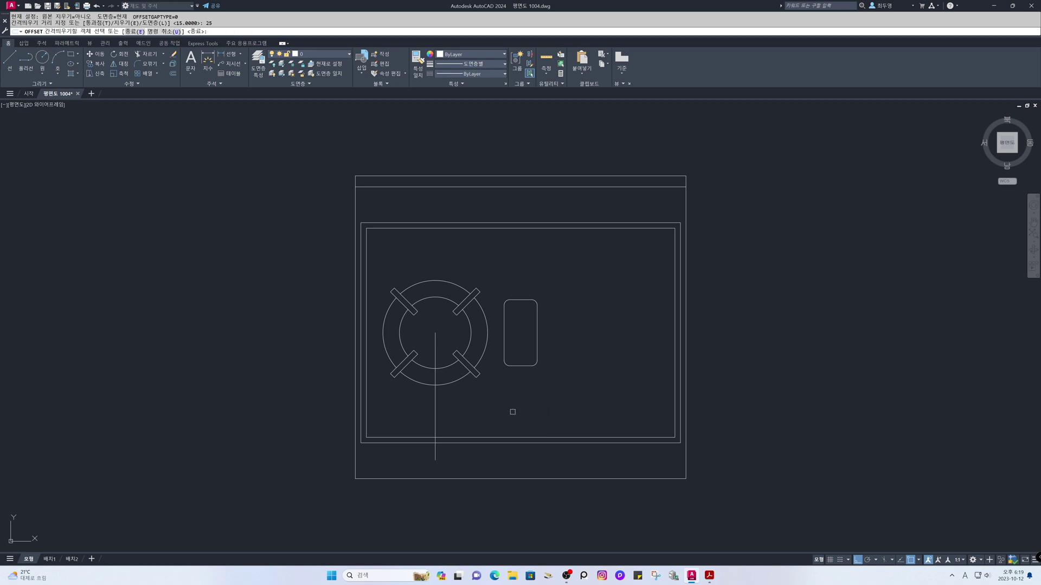
{"action": "left_click", "coordinate": [435, 413]}
{"action": "left_click", "coordinate": [471, 417]}
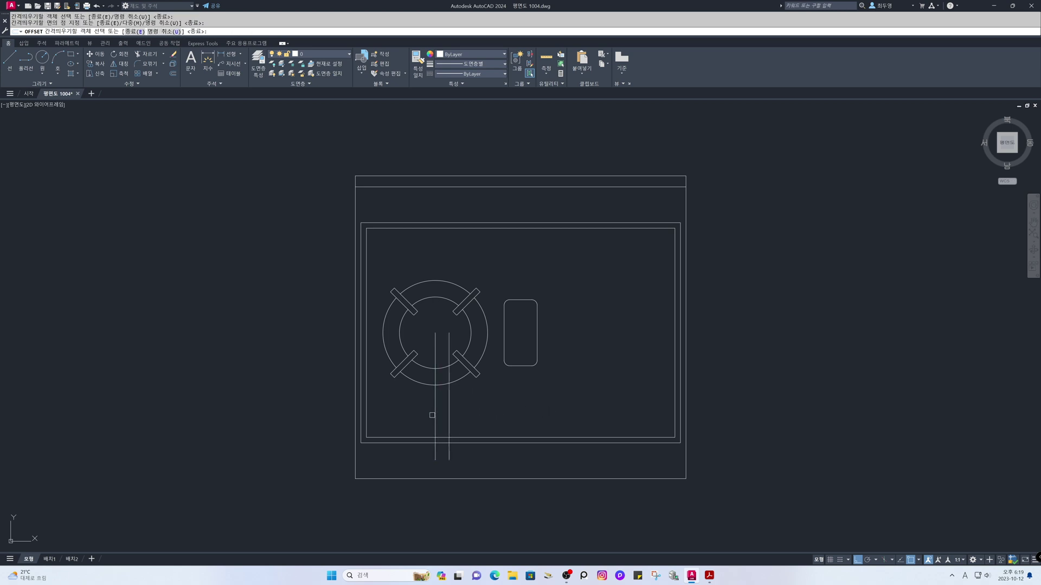
{"action": "left_click", "coordinate": [435, 414]}
{"action": "left_click", "coordinate": [392, 412]}
{"action": "key", "text": "Return"}
Explode the outer panel rectangle and offset its lower edge 20 downward
{"action": "type", "text": "tr"}
{"action": "key", "text": "Return"}
{"action": "left_click", "coordinate": [394, 443]}
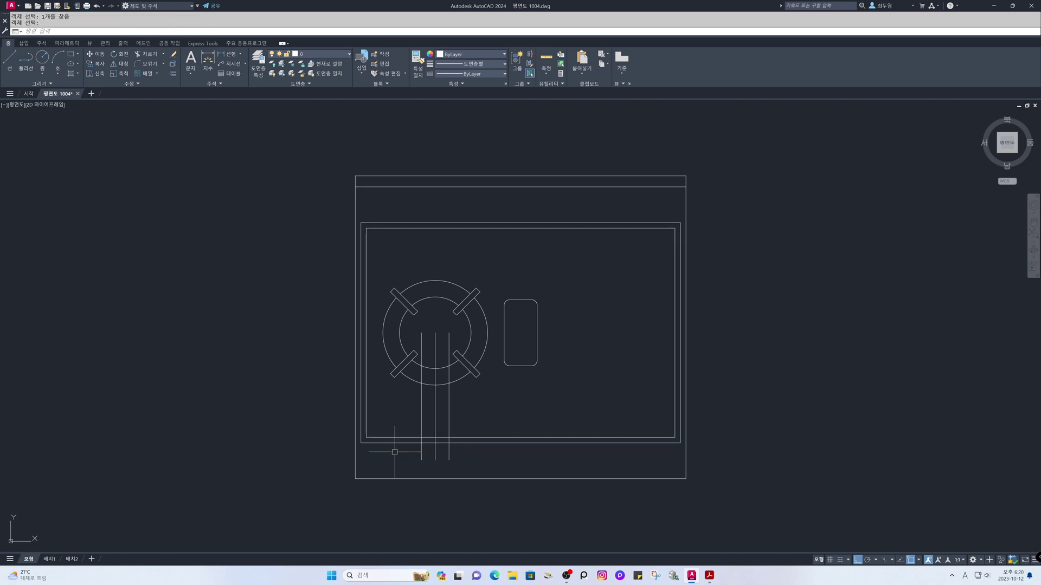
{"action": "key", "text": "Escape"}
{"action": "type", "text": "o"}
{"action": "key", "text": "Return"}
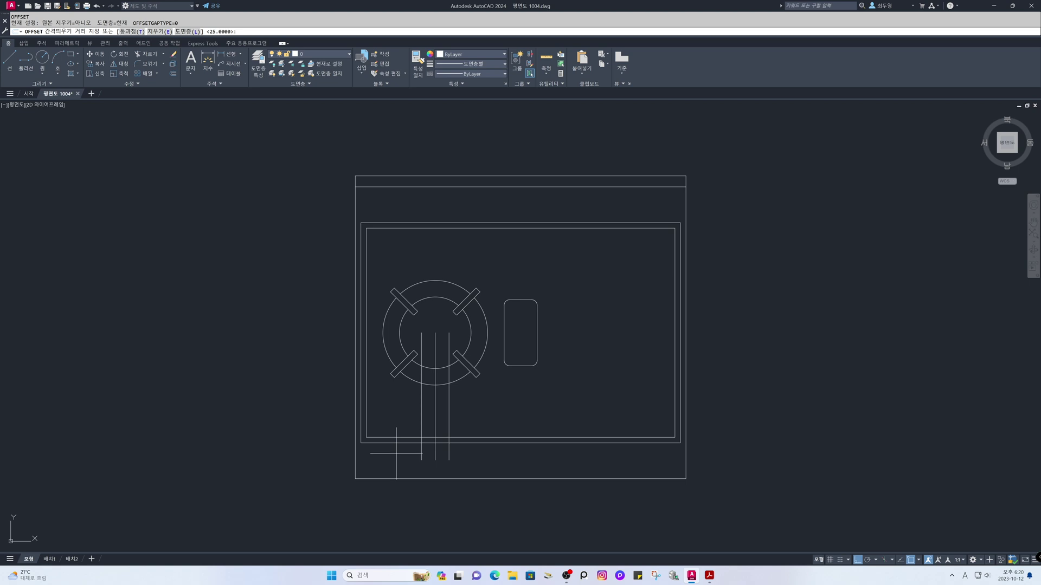
{"action": "type", "text": "20"}
{"action": "key", "text": "Return"}
{"action": "left_click", "coordinate": [397, 443]}
{"action": "left_click", "coordinate": [399, 462]}
{"action": "key", "text": "Return"}
Erase the middle vertical construction line through the burner's centre
{"action": "type", "text": "e"}
{"action": "key", "text": "Return"}
{"action": "left_click", "coordinate": [435, 425]}
{"action": "key", "text": "Return"}
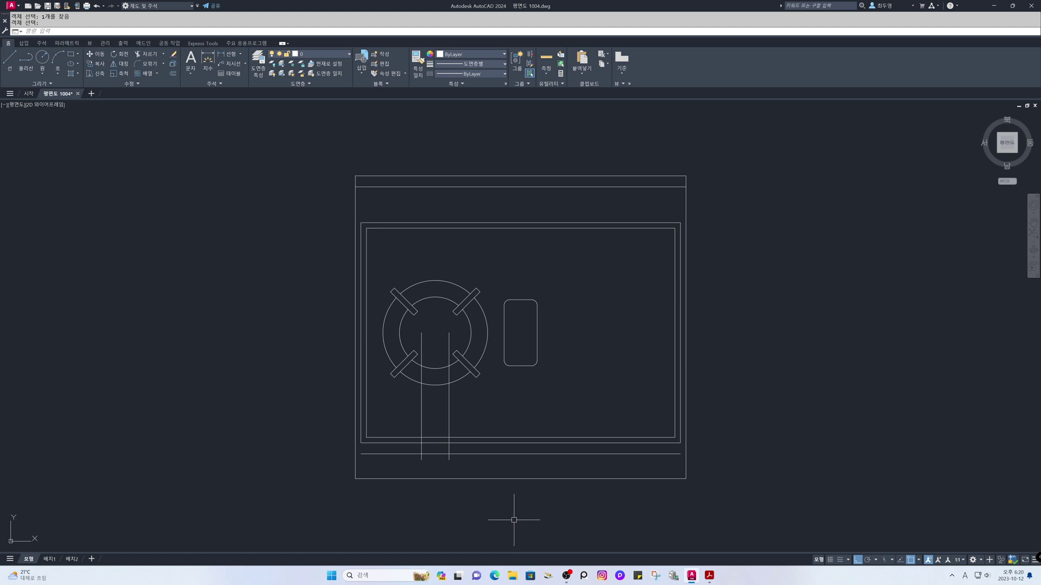
Trim the two vertical lines and the offset line to leave a small knob rectangle beneath the panel's lower edge
{"action": "type", "text": "tr"}
{"action": "key", "text": "Return"}
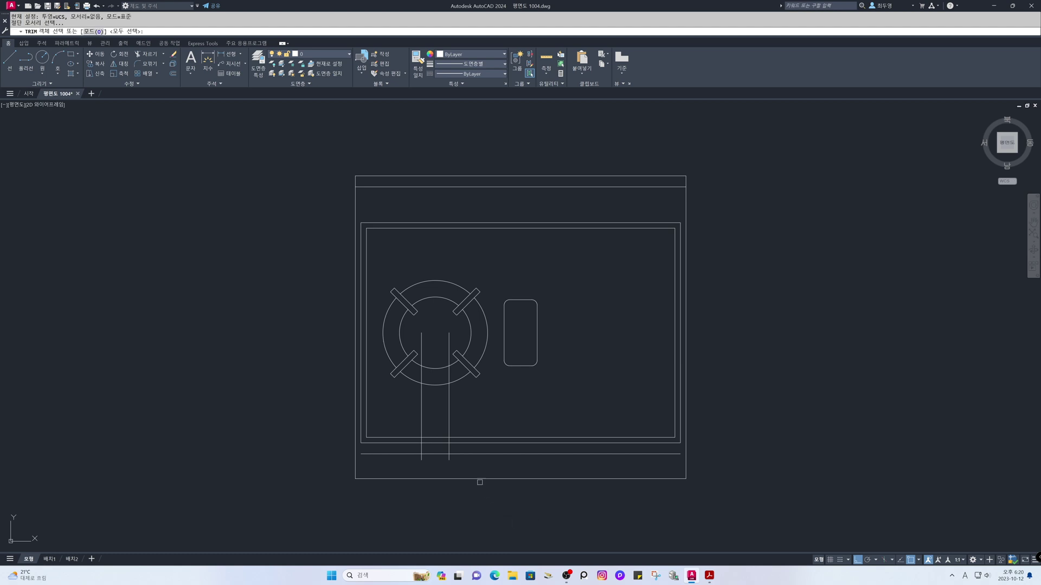
{"action": "left_click", "coordinate": [464, 463]}
{"action": "left_click", "coordinate": [414, 437]}
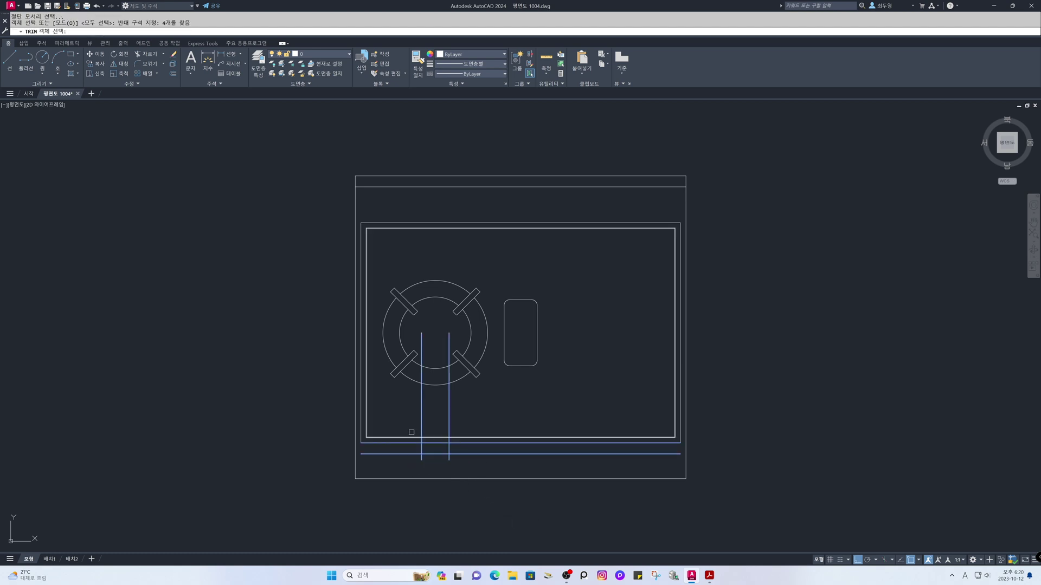
{"action": "key", "text": "Return"}
{"action": "left_click", "coordinate": [420, 421]}
{"action": "left_click", "coordinate": [449, 423]}
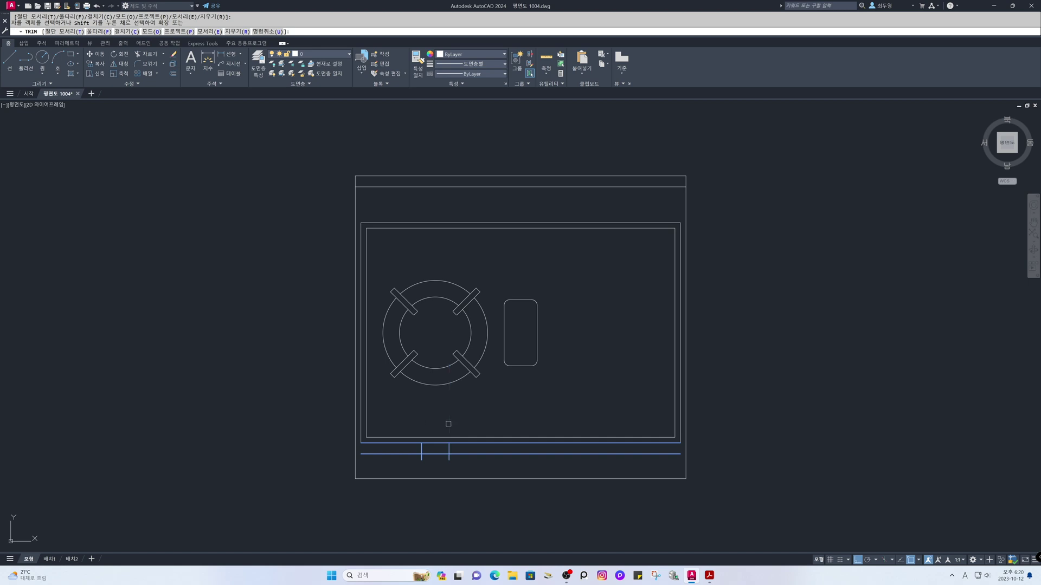
{"action": "left_click", "coordinate": [464, 454]}
{"action": "left_click", "coordinate": [449, 458]}
{"action": "left_click", "coordinate": [421, 458]}
{"action": "left_click", "coordinate": [407, 456]}
{"action": "key", "text": "Return"}
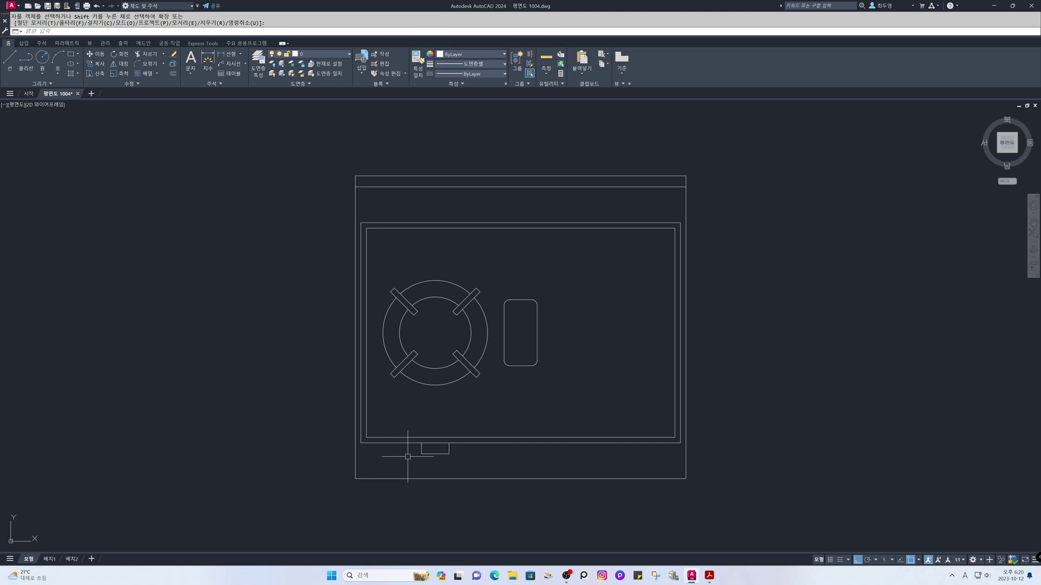
Copy the burner and its knob rectangle 320 horizontally to the right half of the cooktop
{"action": "type", "text": "co"}
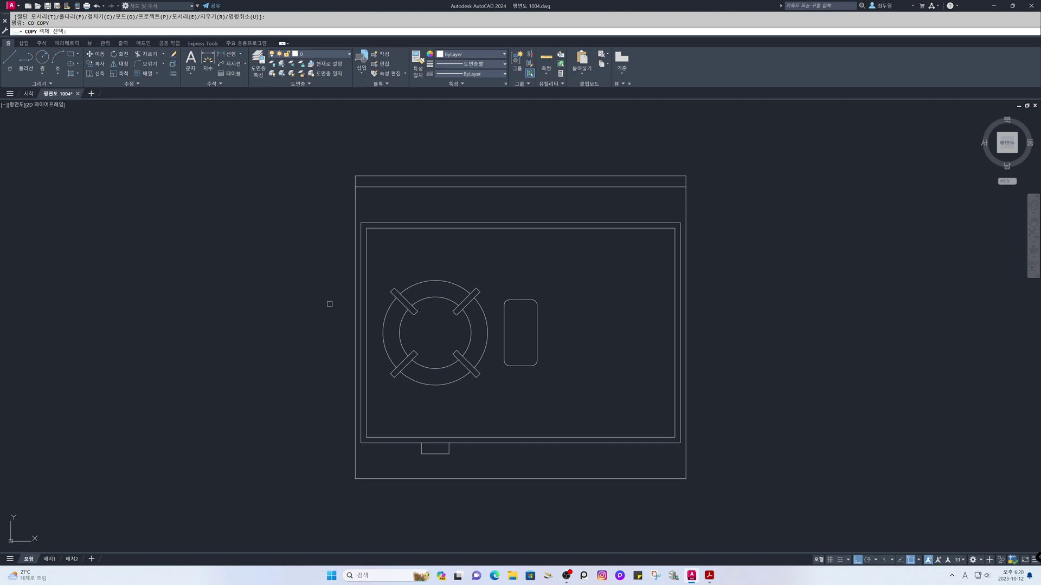
{"action": "left_click", "coordinate": [318, 260]}
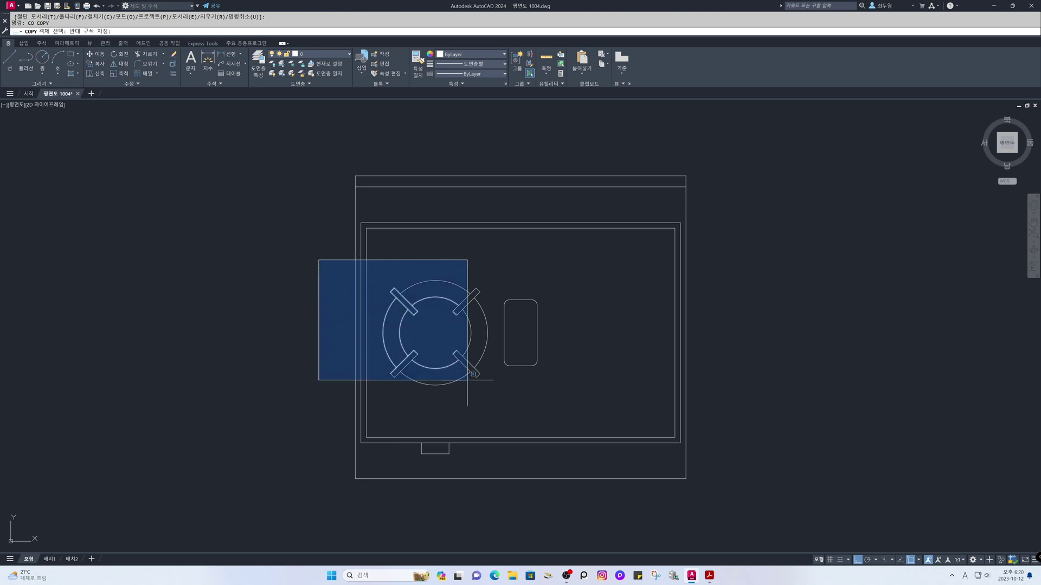
{"action": "left_click", "coordinate": [496, 463]}
{"action": "key", "text": "Return"}
{"action": "left_click", "coordinate": [509, 418]}
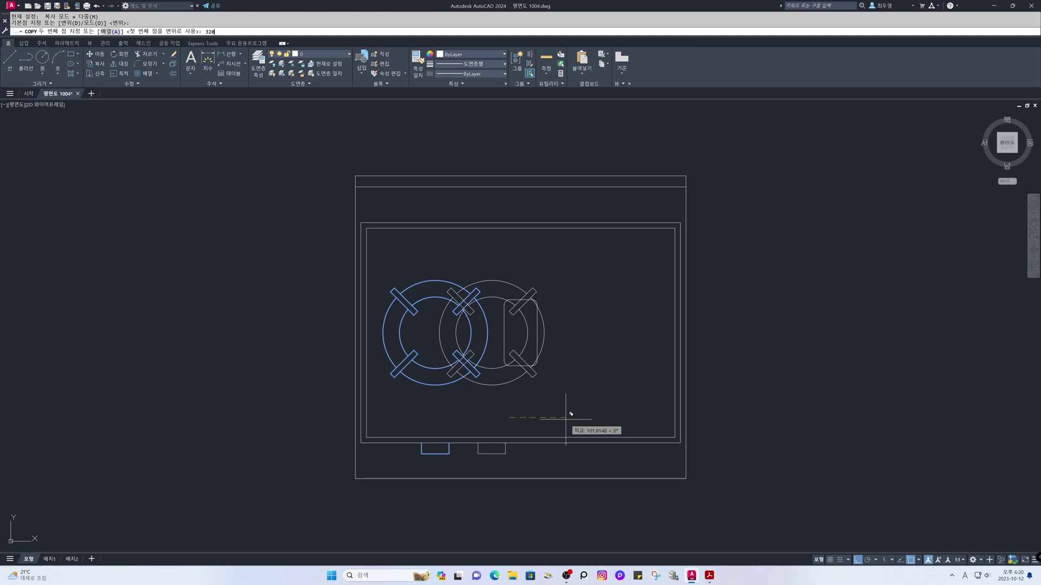
{"action": "key", "text": "Return"}
{"action": "key", "text": "Return"}
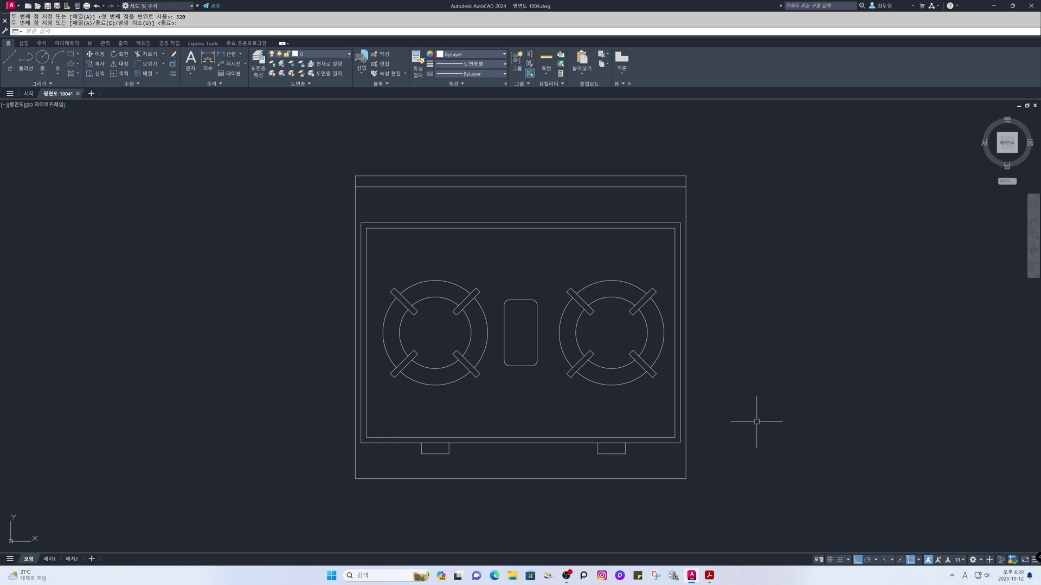
Draw a 640 by 560 rectangle in the empty area to the right of the cooktop
{"action": "scroll", "coordinate": [540, 376], "scroll_direction": "down", "scroll_amount": 6}
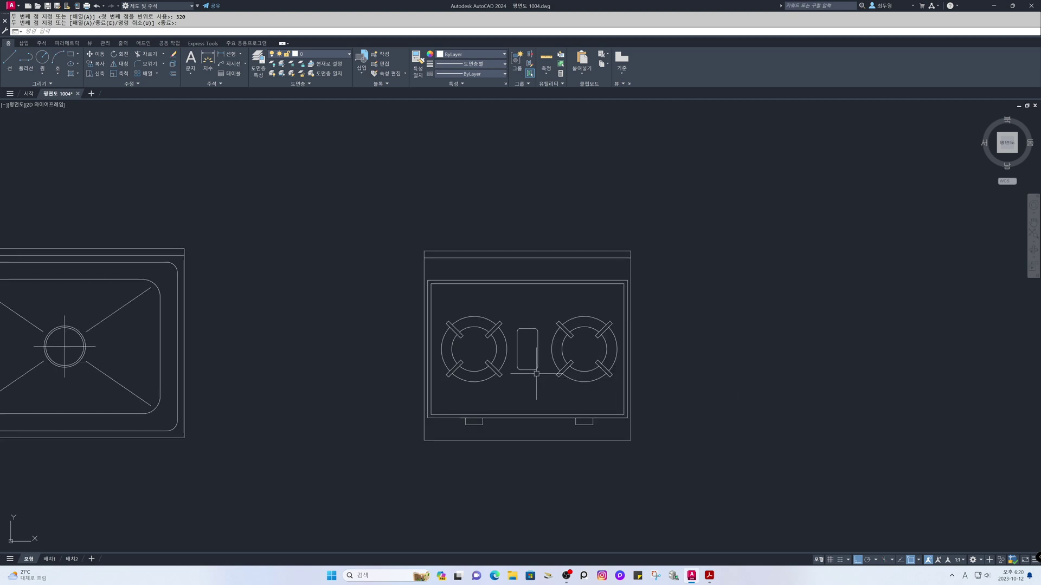
{"action": "middle_click_drag", "start_coordinate": [491, 368], "coordinate": [426, 367]}
{"action": "scroll", "coordinate": [428, 366], "scroll_direction": "up", "scroll_amount": 2}
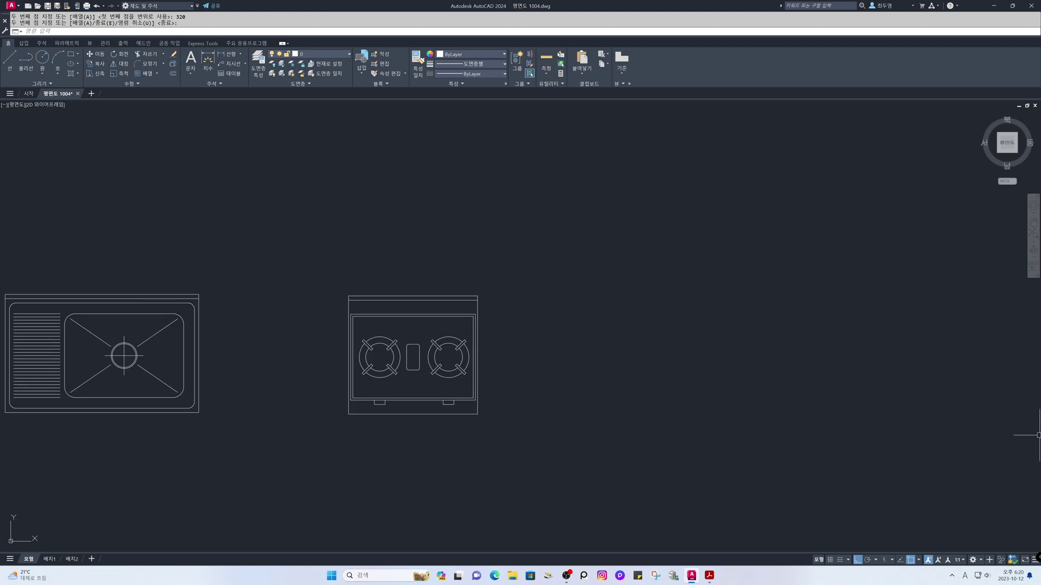
{"action": "key", "text": "alt+Tab"}
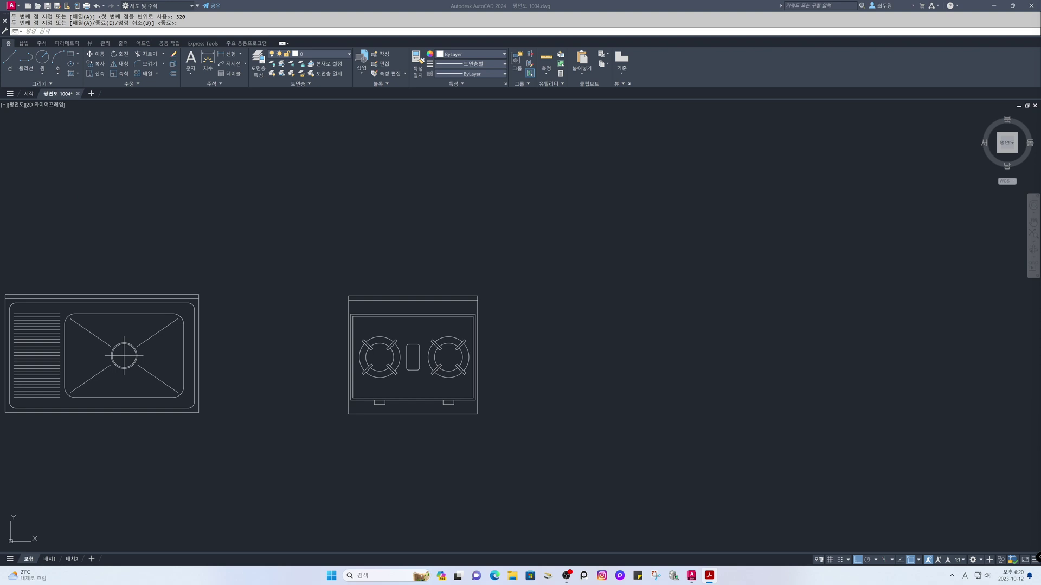
{"action": "left_click", "coordinate": [638, 378]}
{"action": "key", "text": "Return"}
{"action": "type", "text": "RE"}
{"action": "key", "text": "Return"}
{"action": "type", "text": "rec"}
{"action": "key", "text": "Return"}
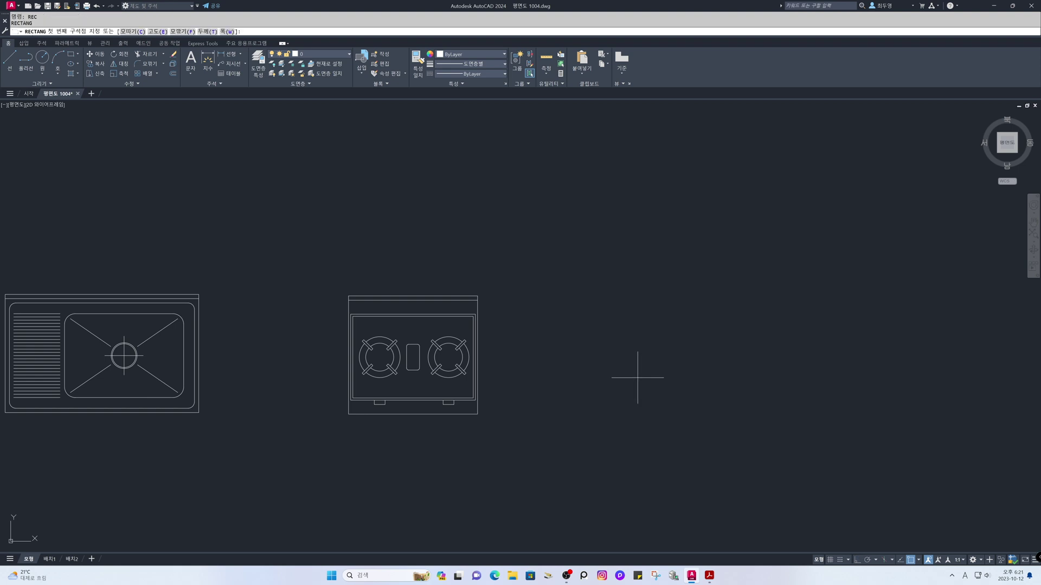
{"action": "left_click", "coordinate": [611, 409]}
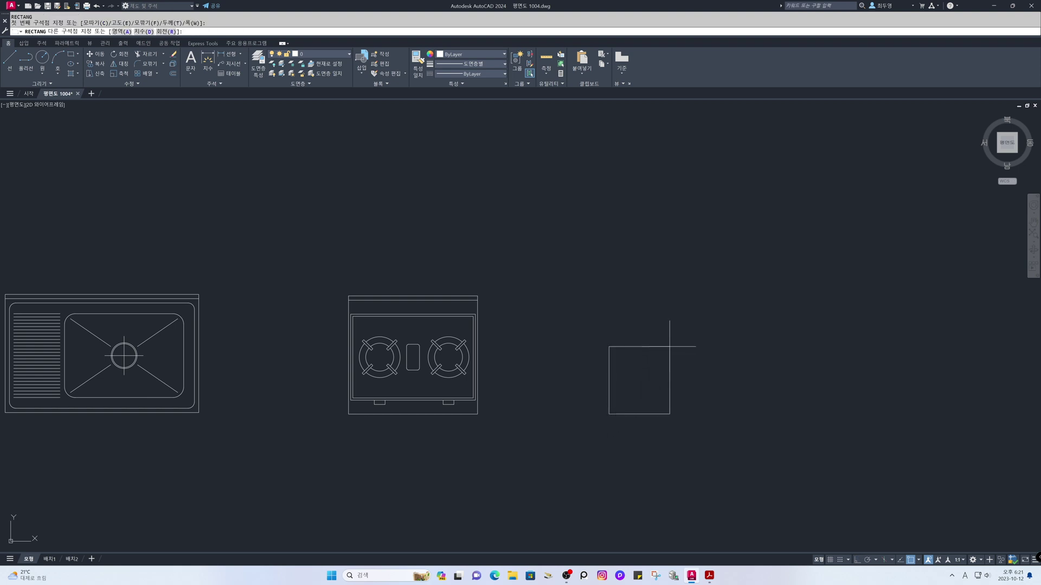
{"action": "type", "text": "d"}
{"action": "key", "text": "Return"}
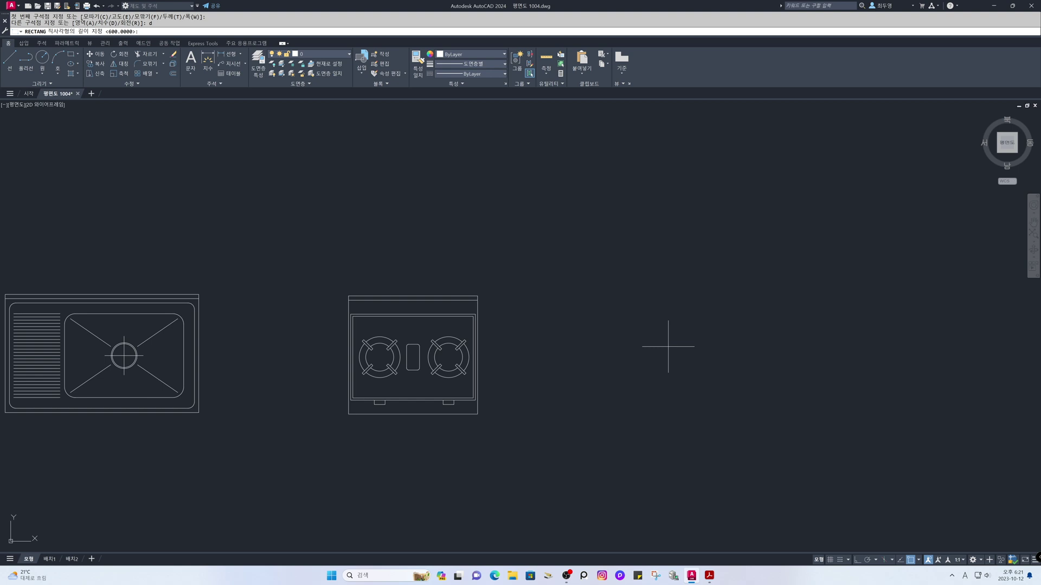
{"action": "key", "text": "Return"}
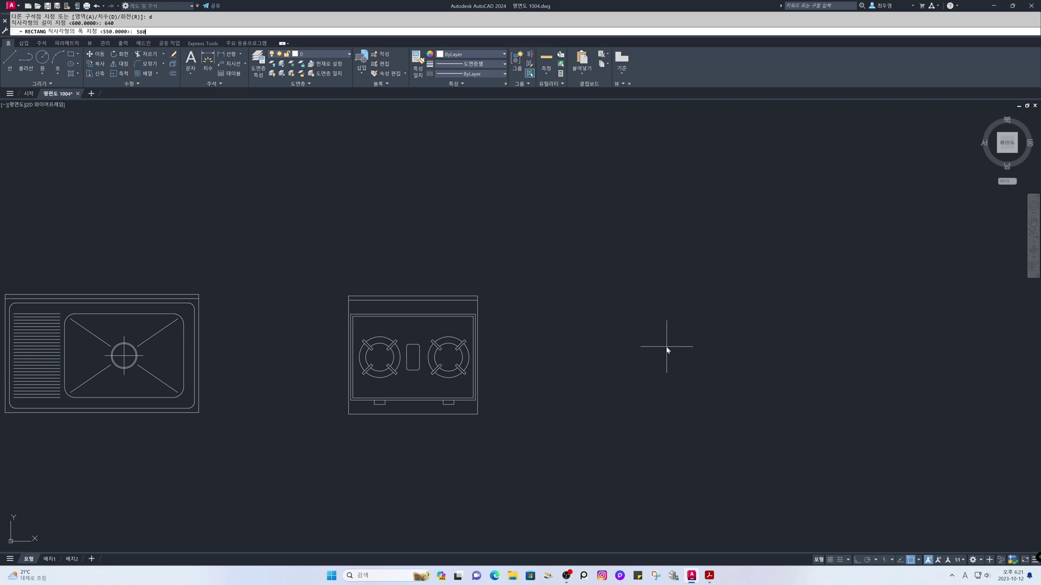
{"action": "key", "text": "Return"}
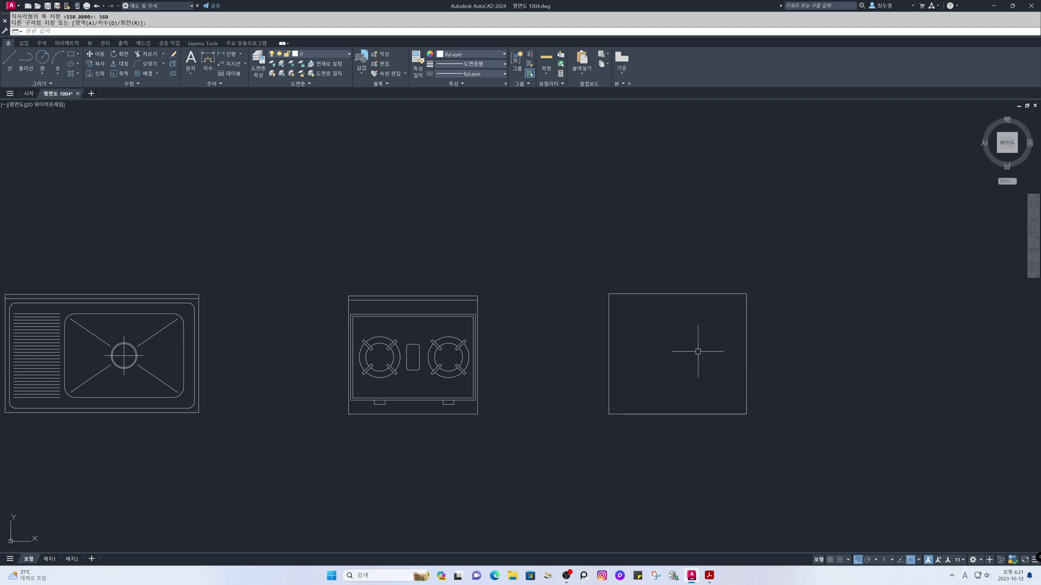
Explode the new 640 by 560 rectangle into separate lines
{"action": "scroll", "coordinate": [698, 351], "scroll_direction": "up", "scroll_amount": 2}
{"action": "middle_click_drag", "start_coordinate": [699, 357], "coordinate": [549, 360]}
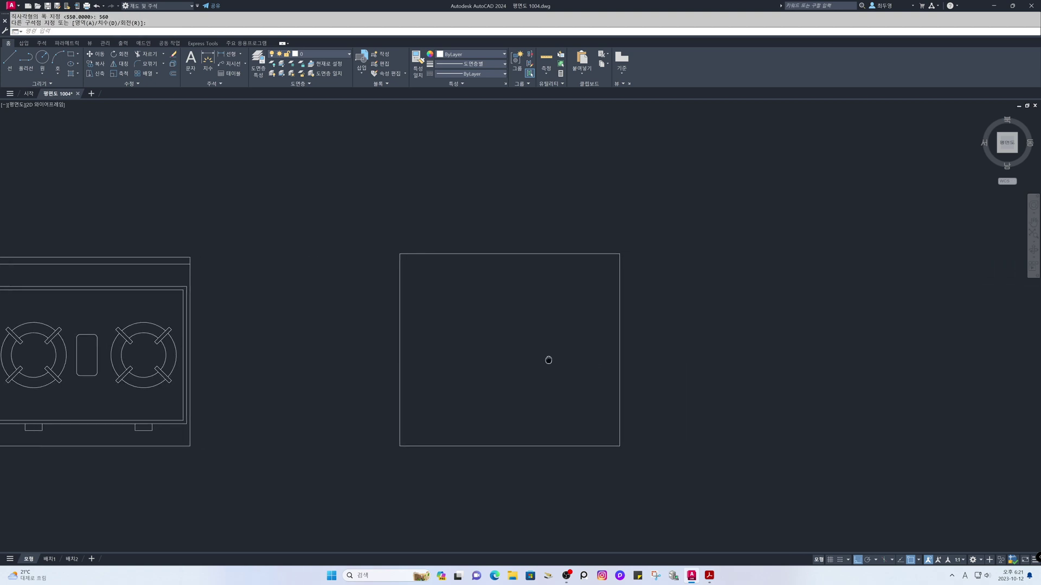
{"action": "left_click", "coordinate": [657, 365]}
{"action": "left_click", "coordinate": [655, 362]}
{"action": "left_click", "coordinate": [610, 356]}
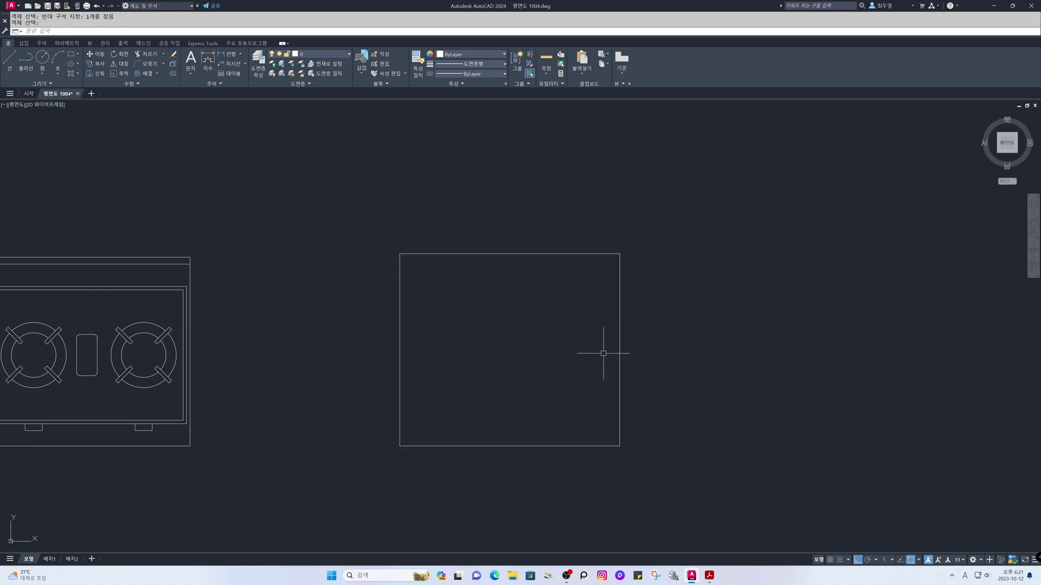
Offset the lower edge of the exploded rectangle 44 upward
{"action": "type", "text": "o"}
{"action": "key", "text": "Return"}
{"action": "type", "text": "44"}
{"action": "key", "text": "Return"}
{"action": "left_click", "coordinate": [574, 443]}
{"action": "left_click", "coordinate": [575, 400]}
{"action": "key", "text": "Return"}
Offset the new horizontal line a further 16 upward
{"action": "key", "text": "Return"}
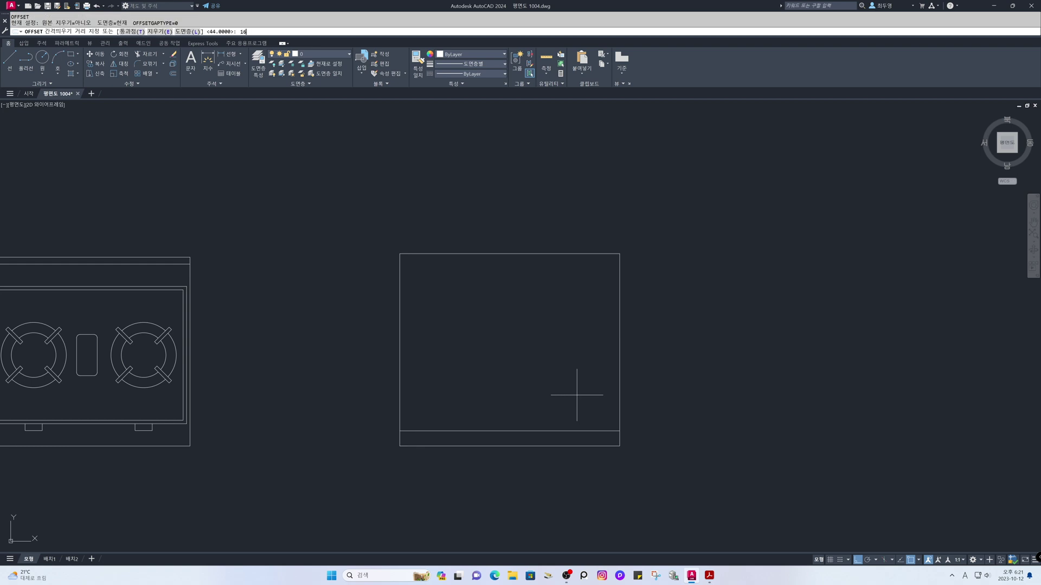
{"action": "type", "text": "10"}
{"action": "key", "text": "Return"}
{"action": "left_click", "coordinate": [574, 430]}
{"action": "left_click", "coordinate": [572, 400]}
{"action": "key", "text": "Return"}
Turn off ortho and draw a diagonal line from the right end of the upper offset line to the symbol's top-left corner
{"action": "key", "text": "F8"}
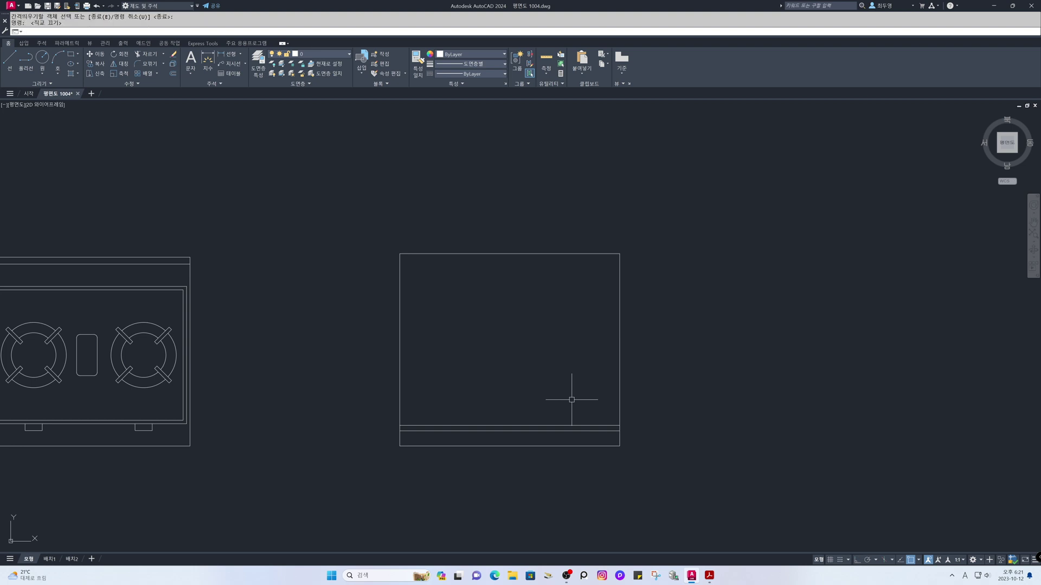
{"action": "type", "text": "l"}
{"action": "key", "text": "Return"}
{"action": "left_click", "coordinate": [619, 425]}
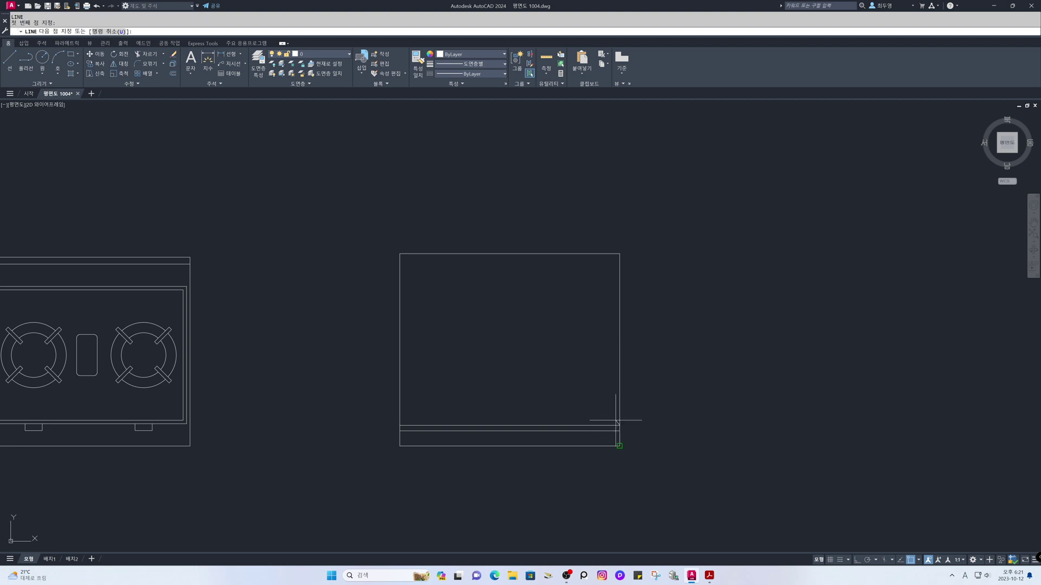
{"action": "left_click", "coordinate": [401, 255]}
{"action": "key", "text": "Return"}
{"action": "key", "text": "Return"}
{"action": "left_click", "coordinate": [618, 254]}
{"action": "left_click", "coordinate": [400, 445]}
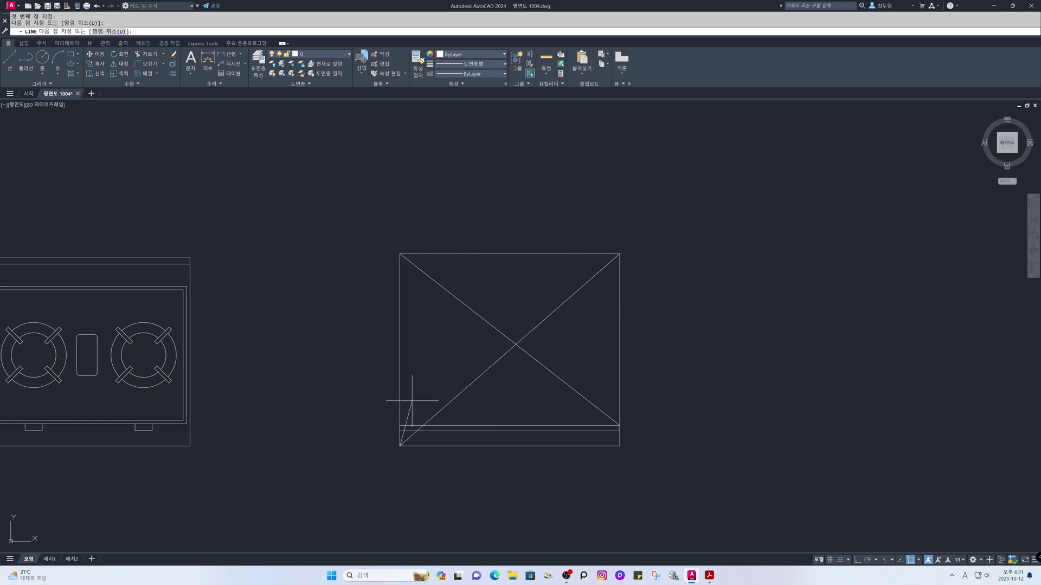
{"action": "key", "text": "Escape"}
{"action": "left_click", "coordinate": [451, 401]}
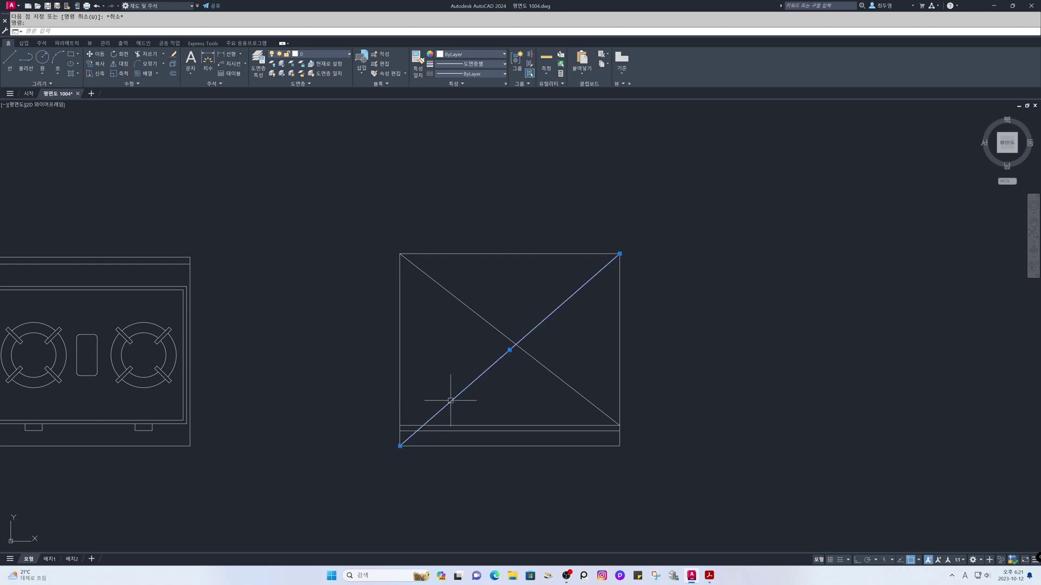
{"action": "key", "text": "Delete"}
Draw the crossing diagonal from the left end of the upper offset line to the symbol's top-right corner
{"action": "key", "text": "l"}
{"action": "key", "text": "Return"}
{"action": "left_click", "coordinate": [400, 425]}
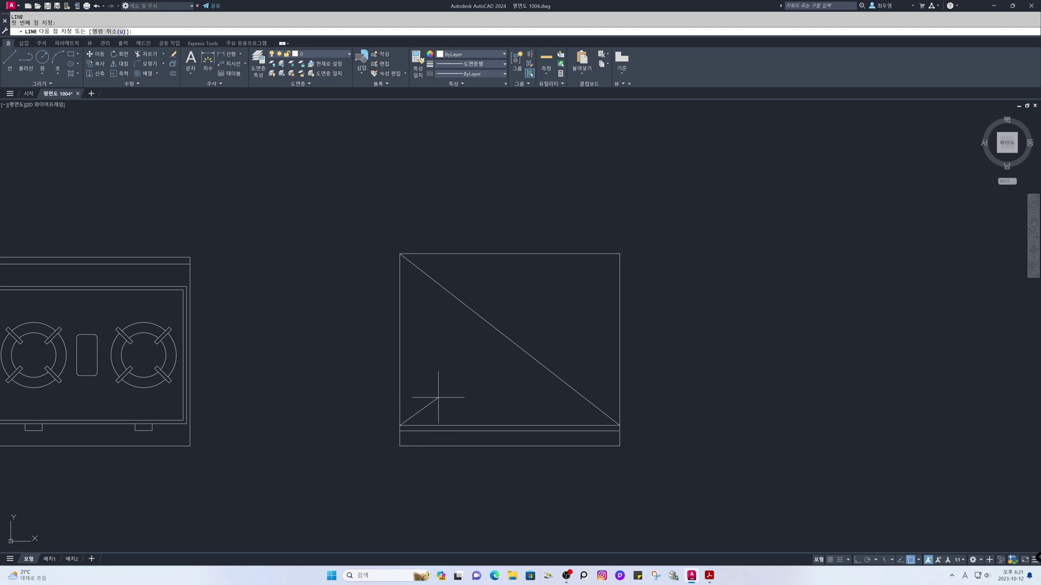
{"action": "left_click", "coordinate": [619, 255]}
{"action": "key", "text": "Return"}
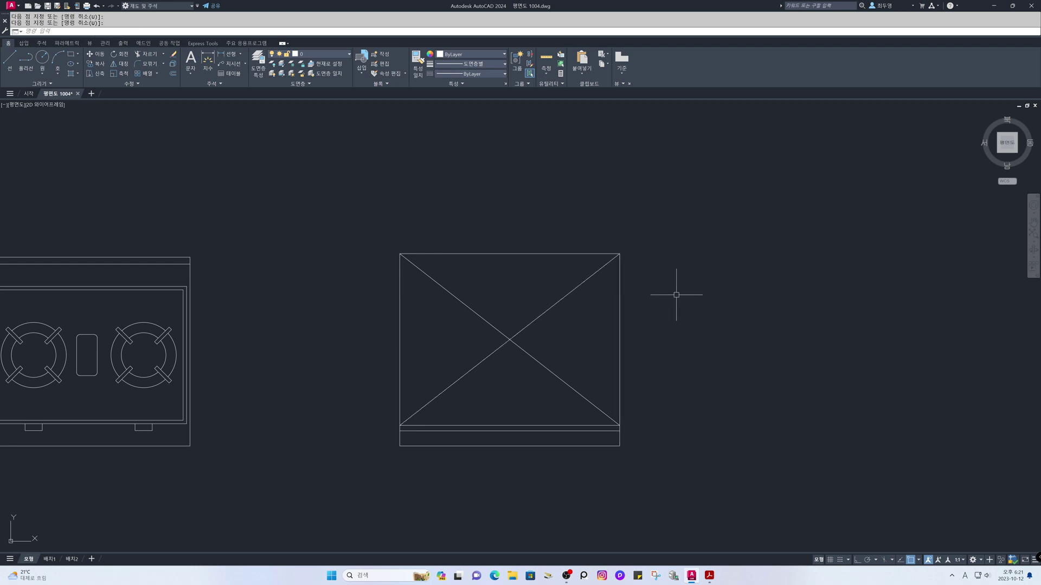
Measure the overall width and height of the new crossed-rectangle symbol
{"action": "type", "text": "di"}
{"action": "key", "text": "Return"}
{"action": "left_click", "coordinate": [621, 275]}
{"action": "left_click", "coordinate": [418, 261]}
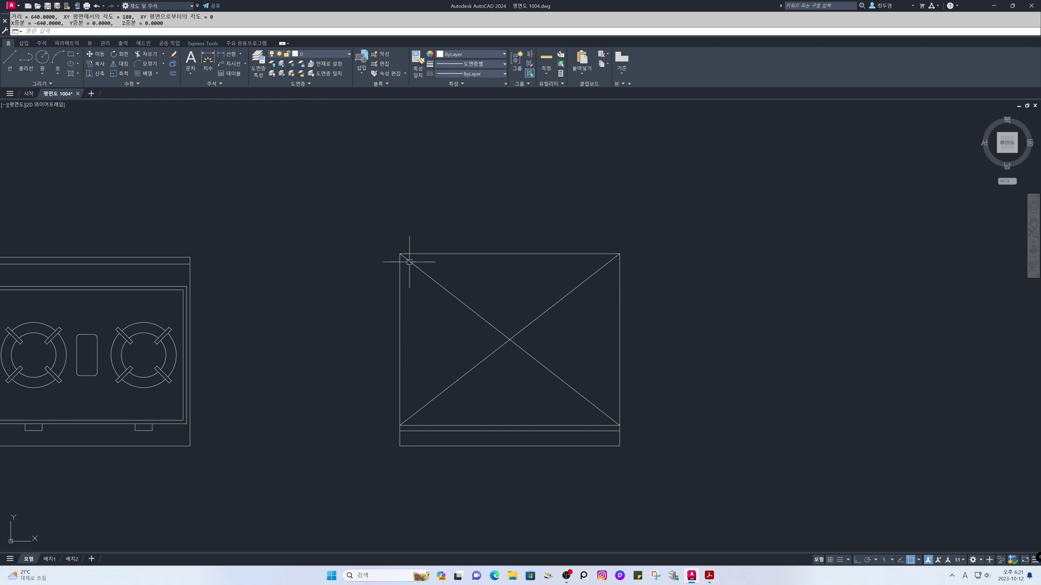
{"action": "key", "text": "Return"}
{"action": "left_click", "coordinate": [400, 256]}
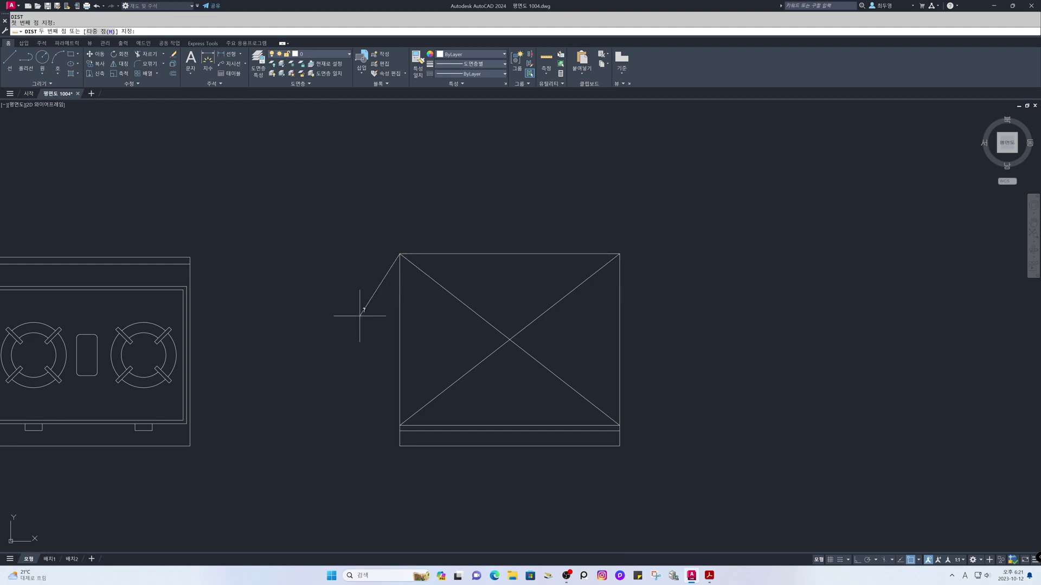
{"action": "left_click", "coordinate": [399, 446]}
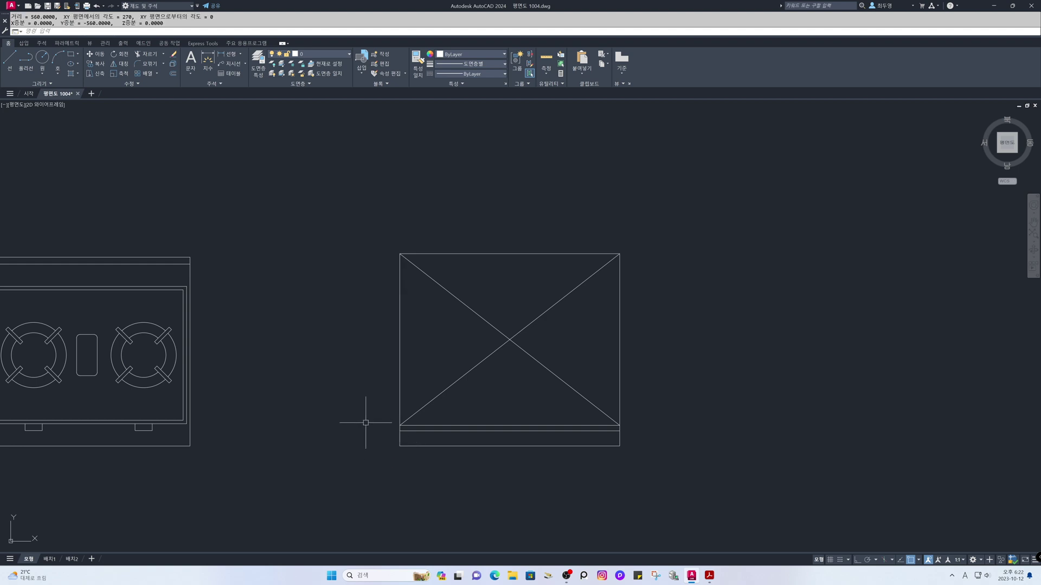
{"action": "scroll", "coordinate": [417, 321], "scroll_direction": "down", "scroll_amount": 5}
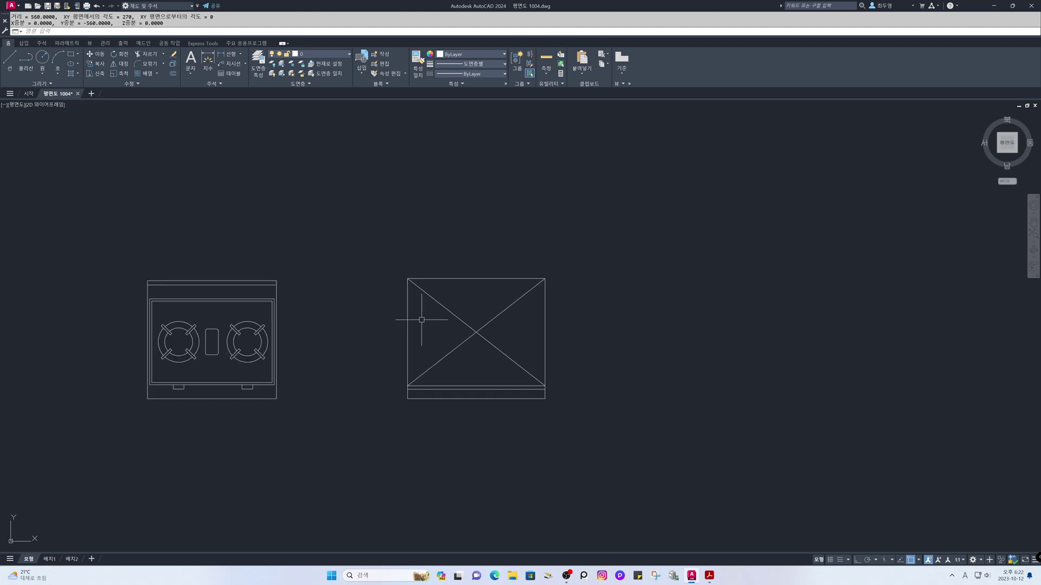
{"action": "scroll", "coordinate": [411, 325], "scroll_direction": "down", "scroll_amount": 2}
{"action": "mouse_move", "coordinate": [423, 325]}
{"action": "middle_mouse_down"}
{"action": "mouse_move", "coordinate": [512, 400]}
{"action": "mouse_move", "coordinate": [644, 433]}
{"action": "middle_mouse_up"}
{"action": "middle_click_drag", "start_coordinate": [597, 398], "coordinate": [634, 398]}
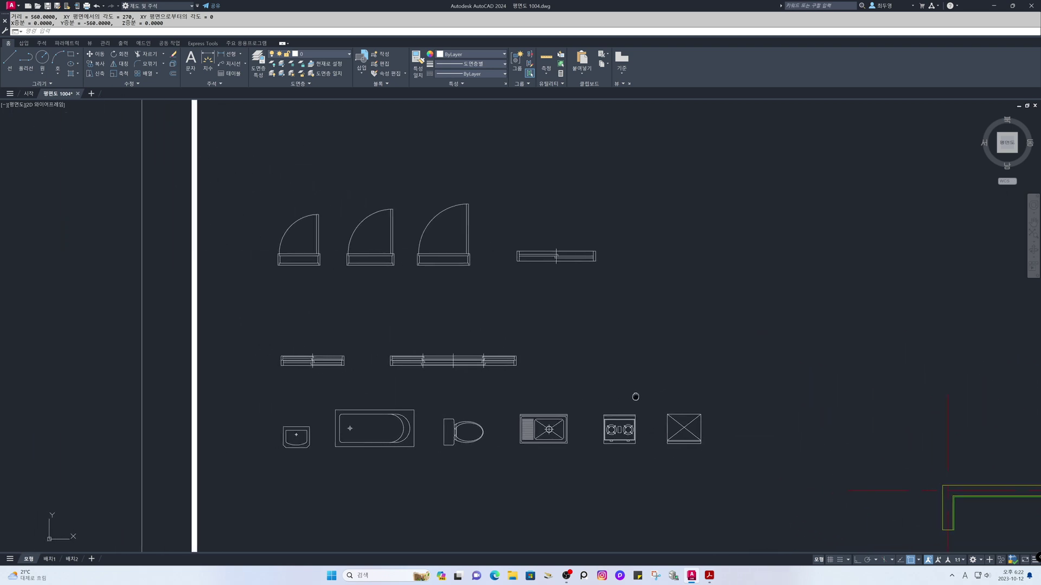